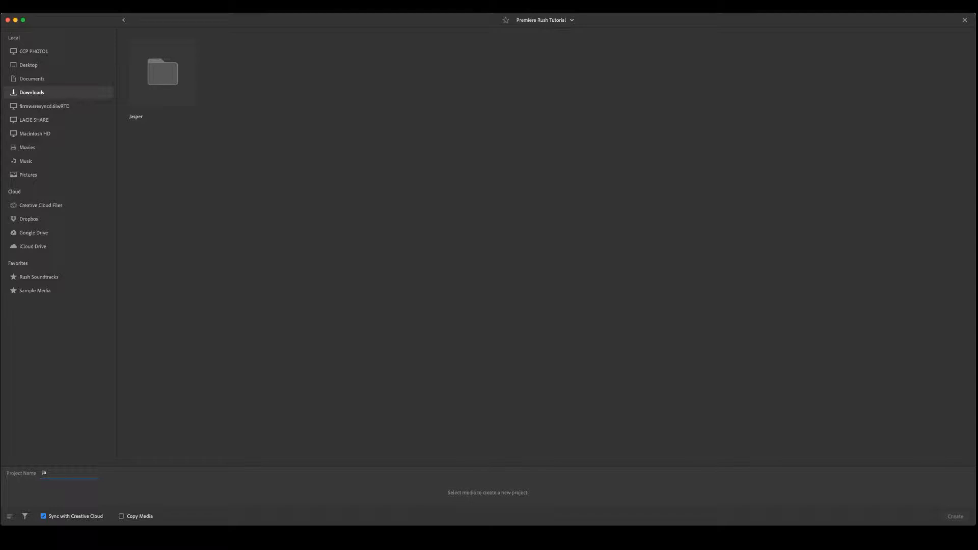
- Name the new project Jasper and open the Jasper media folder
{"action": "type", "text": "er"}
{"action": "key", "text": "Return"}
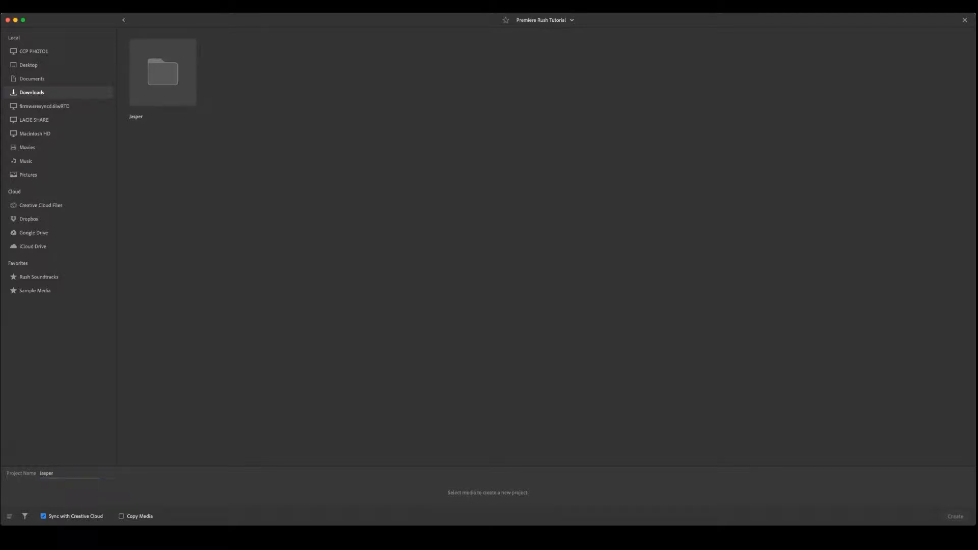
{"action": "left_click", "coordinate": [162, 72]}
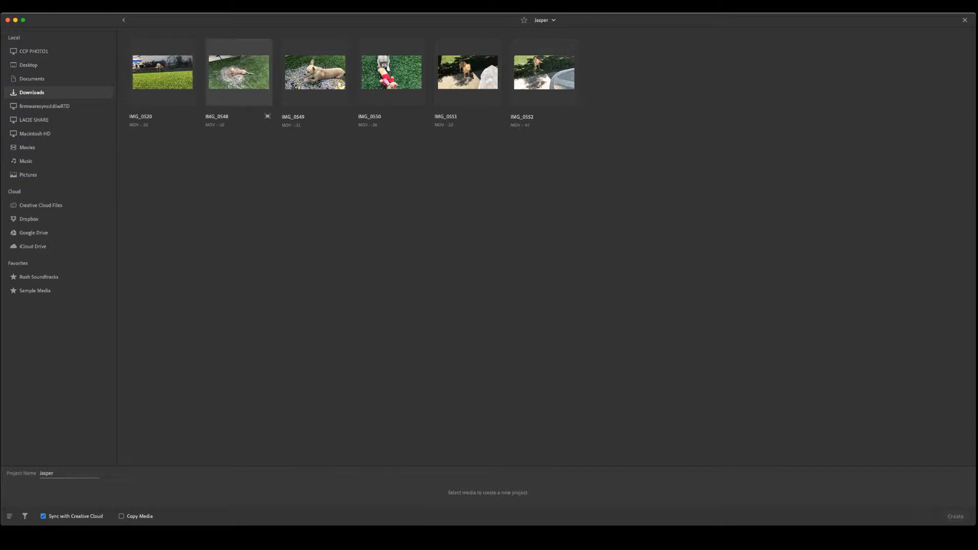
- Select clips IMG_0548, IMG_0550 and IMG_0552 in that order and create the project
{"action": "left_click", "coordinate": [238, 72]}
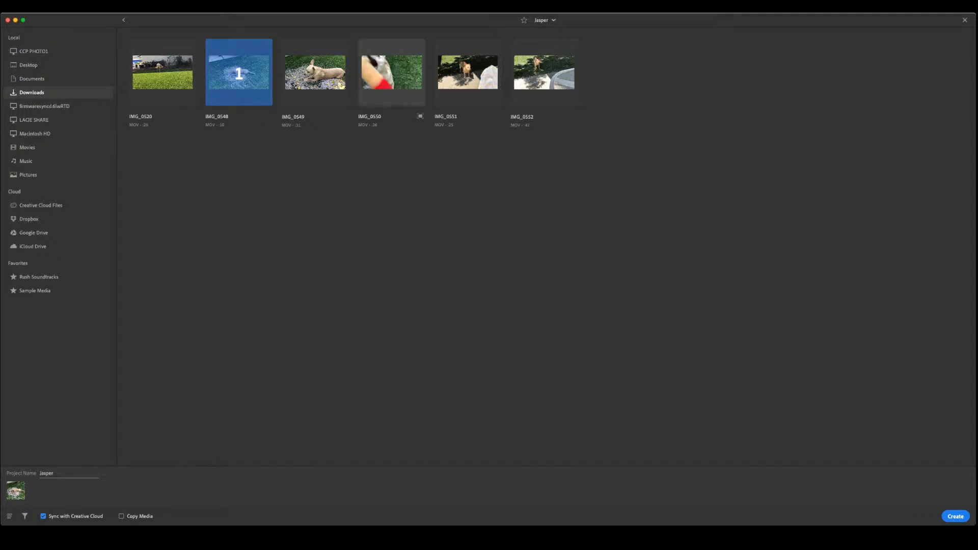
{"action": "left_click", "coordinate": [391, 72]}
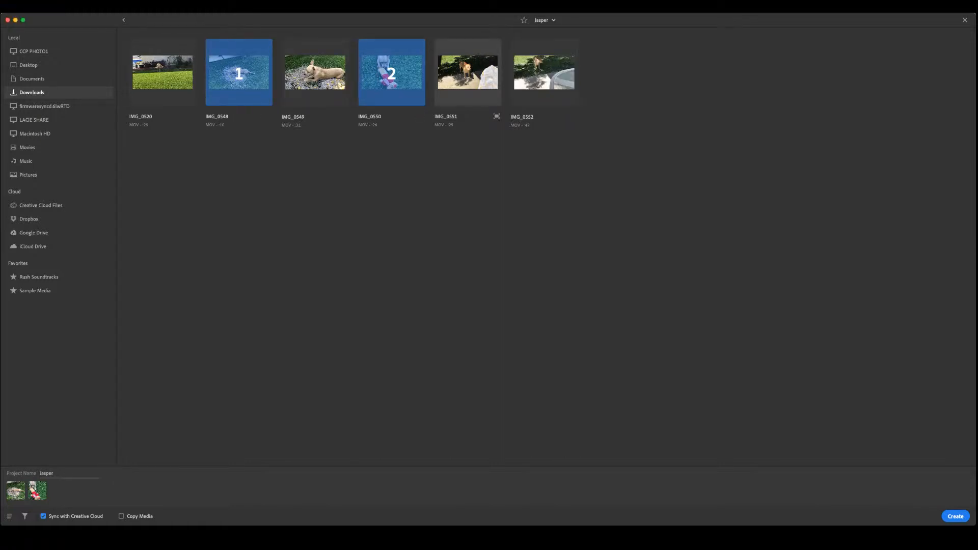
{"action": "left_click", "coordinate": [544, 71]}
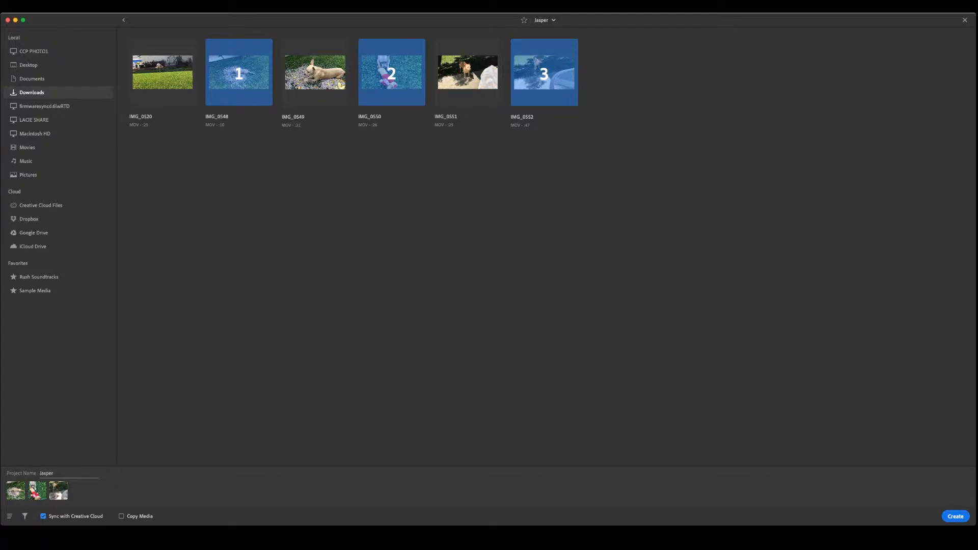
{"action": "left_click", "coordinate": [955, 516]}
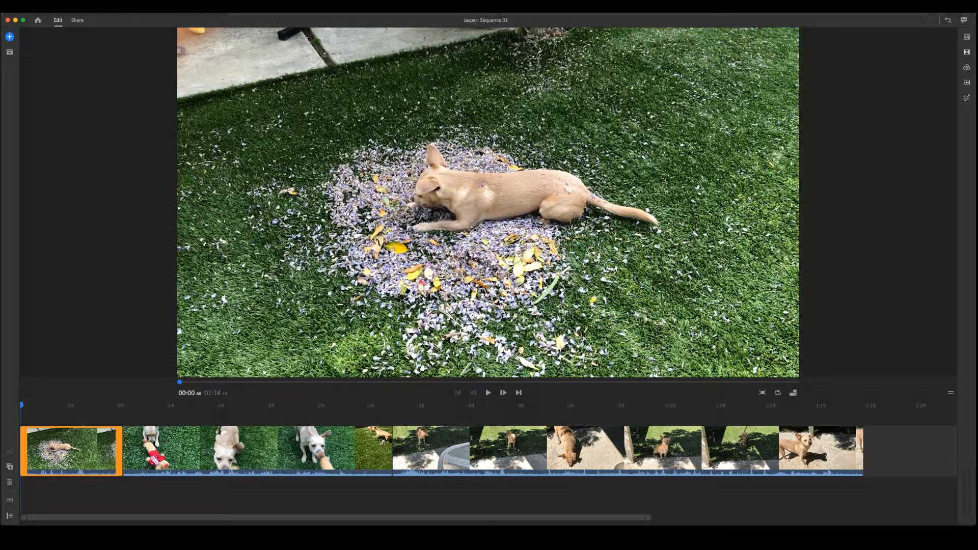
- Examine the timeline track controls, the project assets panel and the add-media options
{"action": "left_click", "coordinate": [75, 406]}
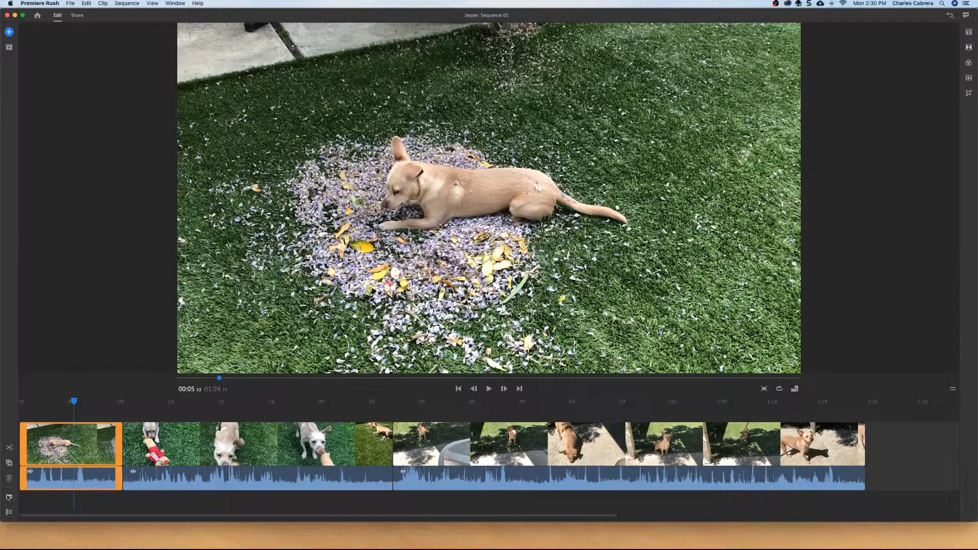
{"action": "left_click", "coordinate": [9, 497]}
{"action": "left_click", "coordinate": [8, 512]}
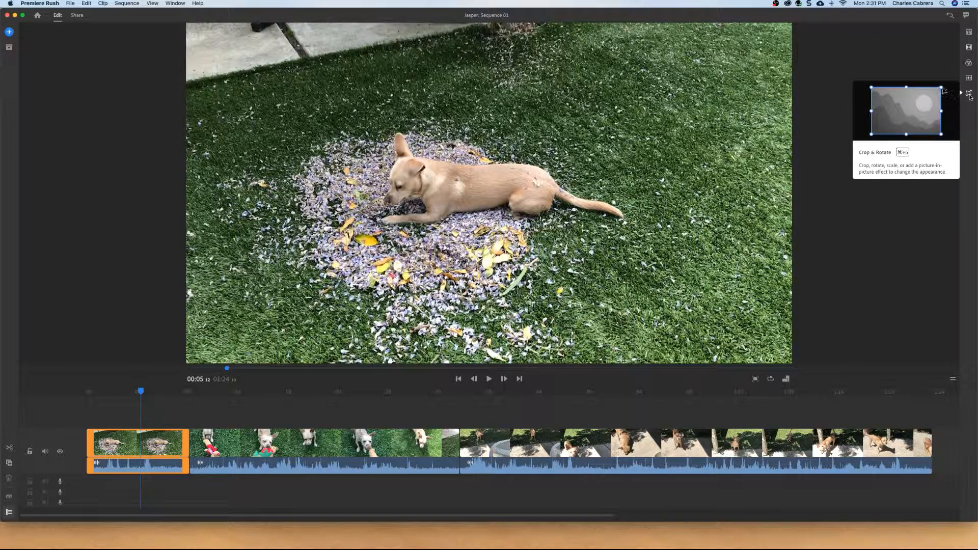
{"action": "left_click", "coordinate": [10, 47]}
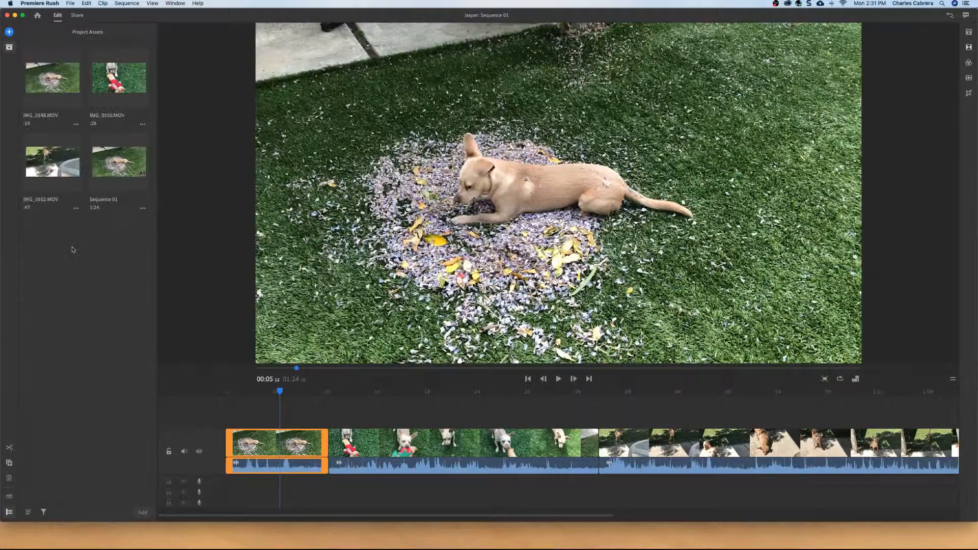
{"action": "left_click", "coordinate": [10, 47]}
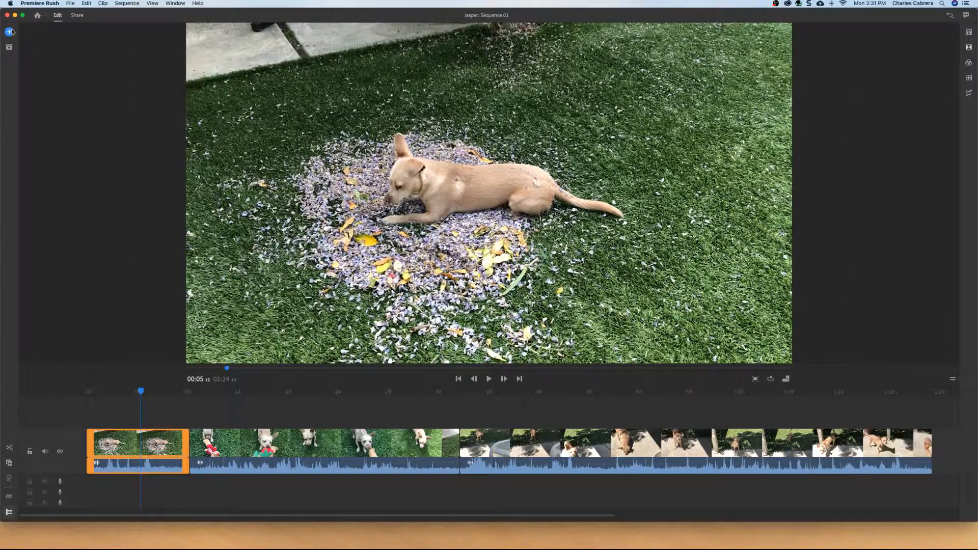
{"action": "left_click", "coordinate": [9, 32]}
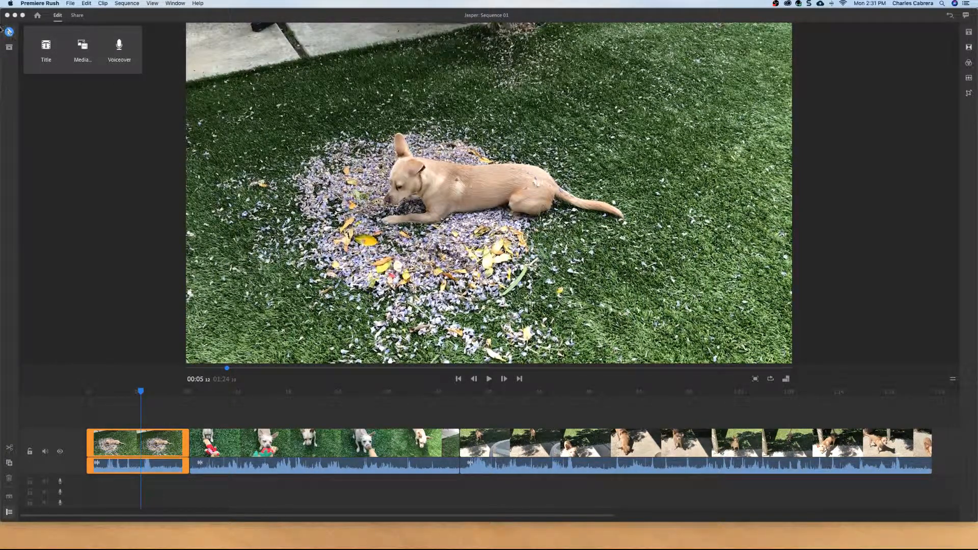
{"action": "left_click", "coordinate": [197, 4]}
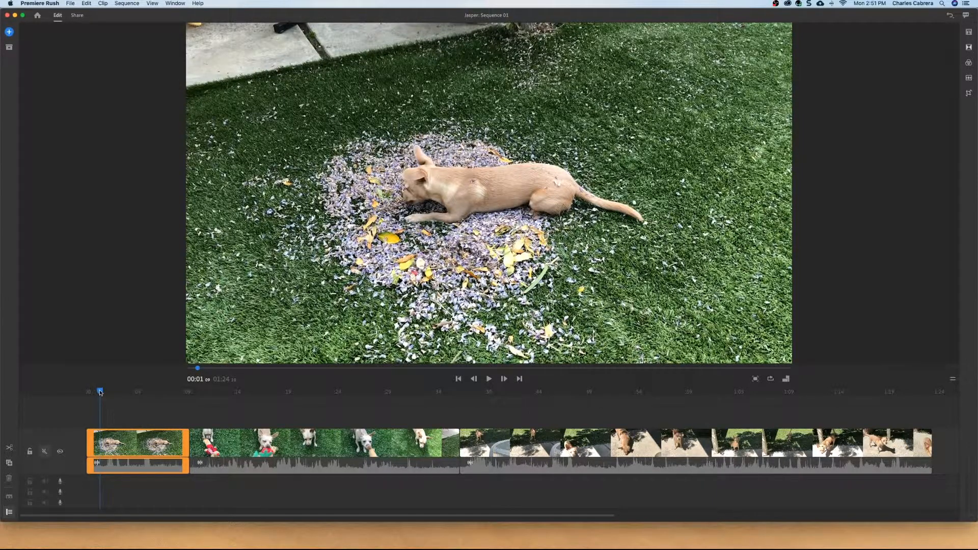
- Scrub into the second clip and play it to review its content
{"action": "left_click_drag", "start_coordinate": [100, 393], "coordinate": [264, 407]}
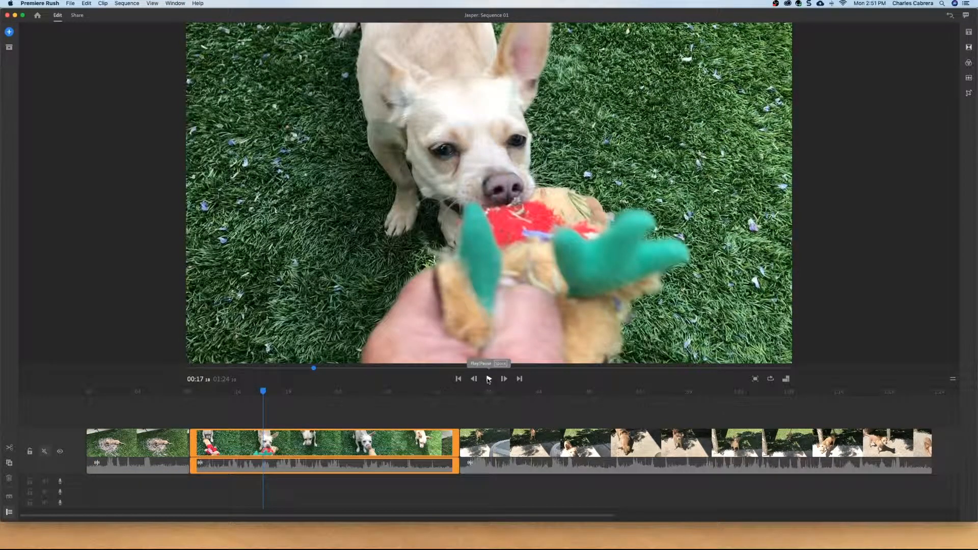
{"action": "left_click", "coordinate": [489, 379]}
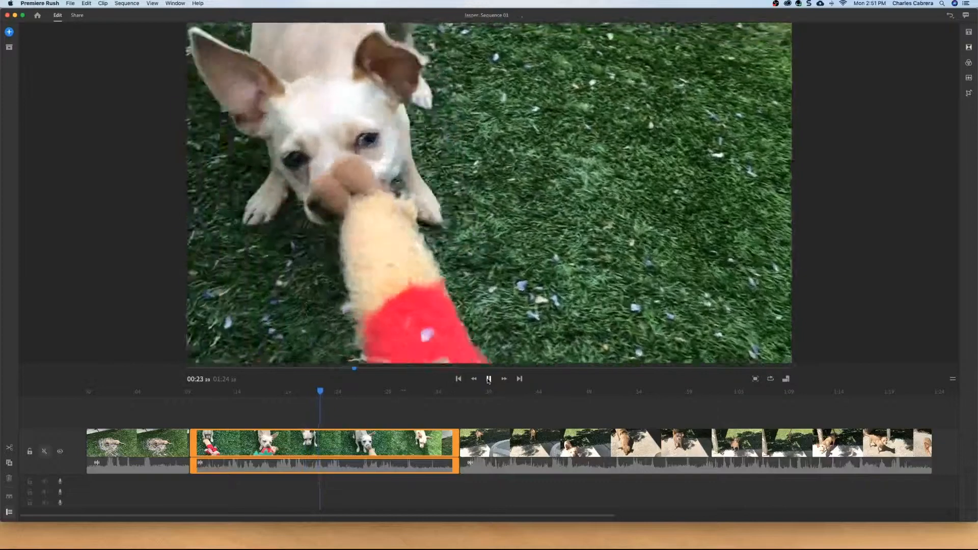
{"action": "left_click", "coordinate": [489, 379]}
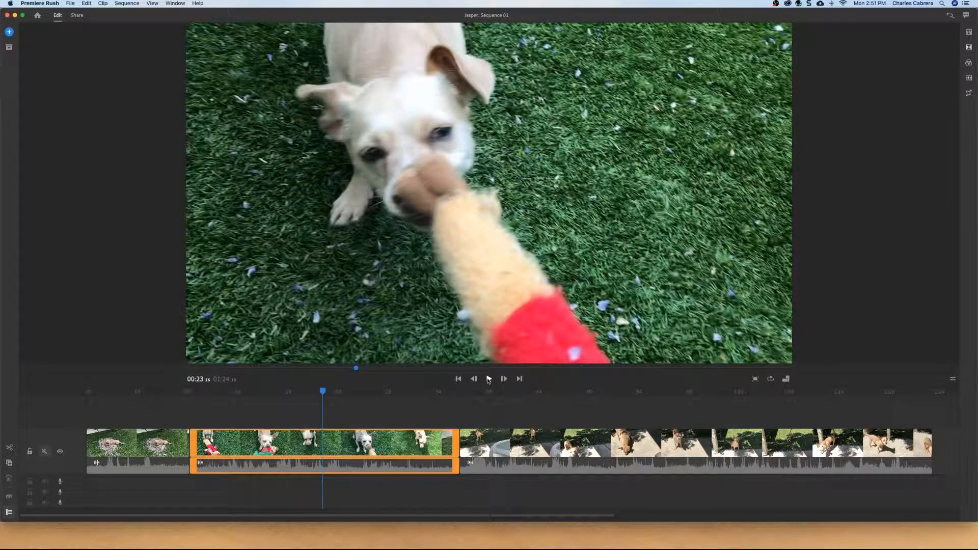
{"action": "left_click", "coordinate": [488, 379]}
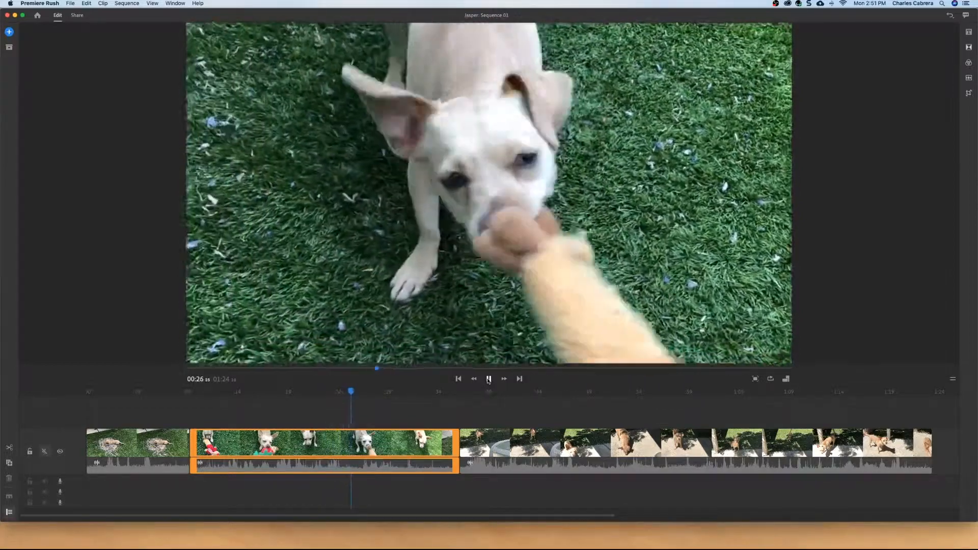
- Split the first clip at about 00:03 and delete the opening segment before the cut
{"action": "left_click", "coordinate": [107, 391]}
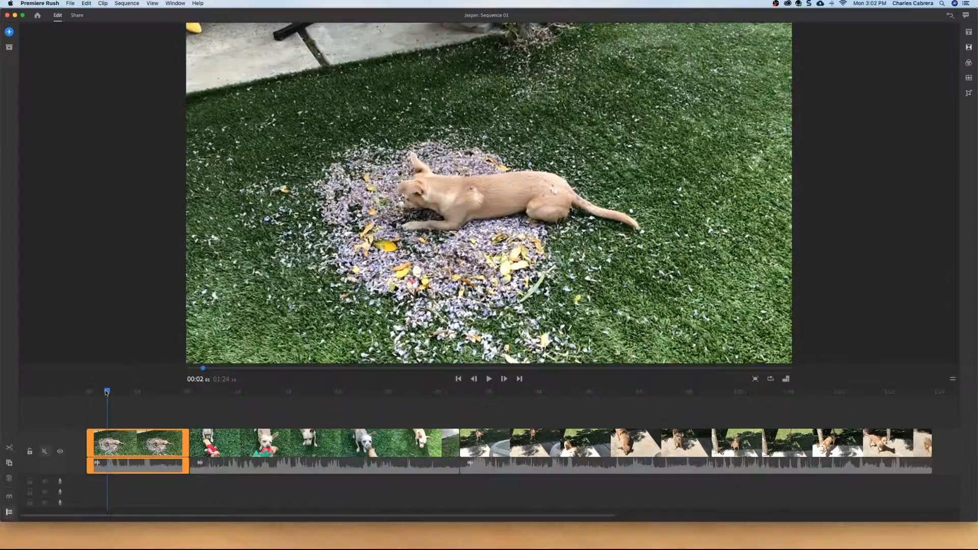
{"action": "left_click_drag", "start_coordinate": [107, 392], "coordinate": [116, 393]}
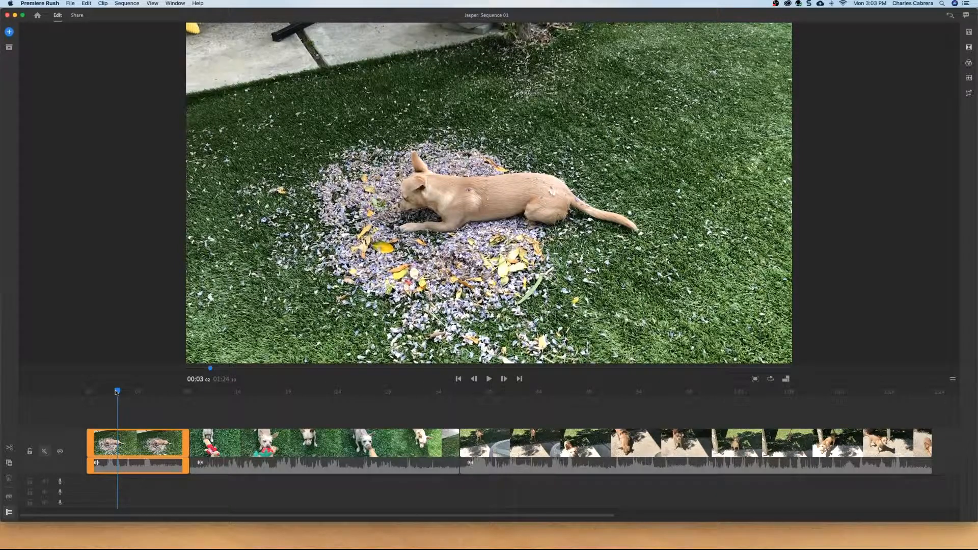
{"action": "left_click_drag", "start_coordinate": [116, 393], "coordinate": [116, 393]}
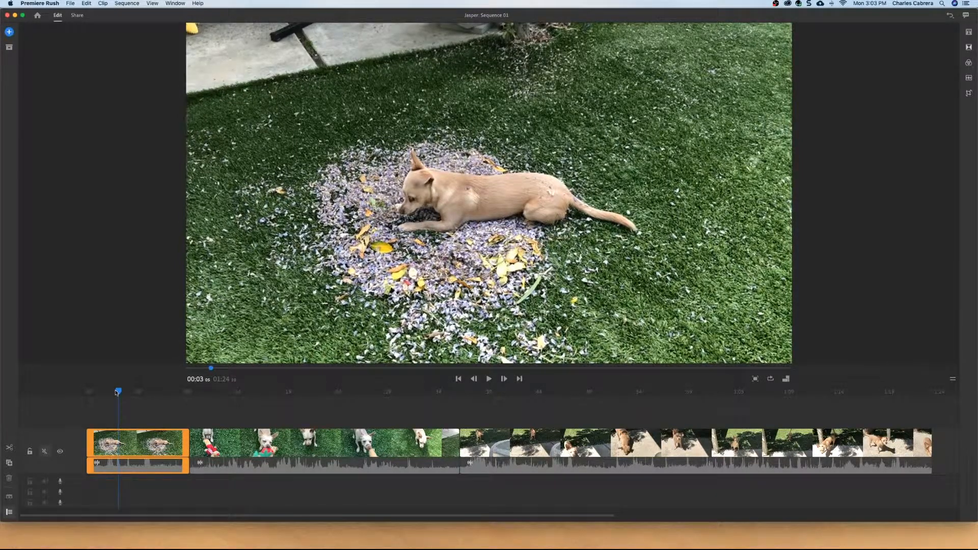
{"action": "key", "text": "Right"}
{"action": "key", "text": "Right"}
{"action": "key", "text": "Right"}
{"action": "key", "text": "Right"}
{"action": "key", "text": "Right"}
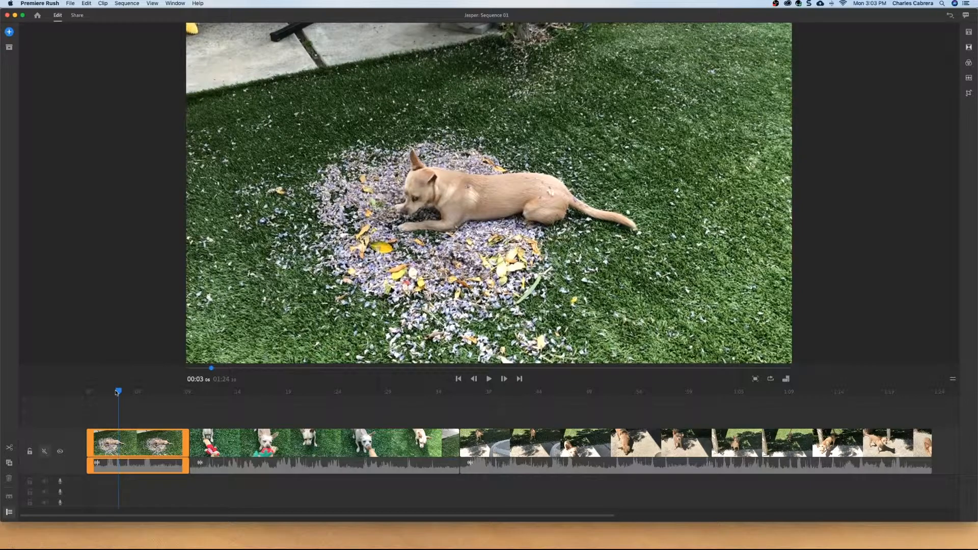
{"action": "key", "text": "Right"}
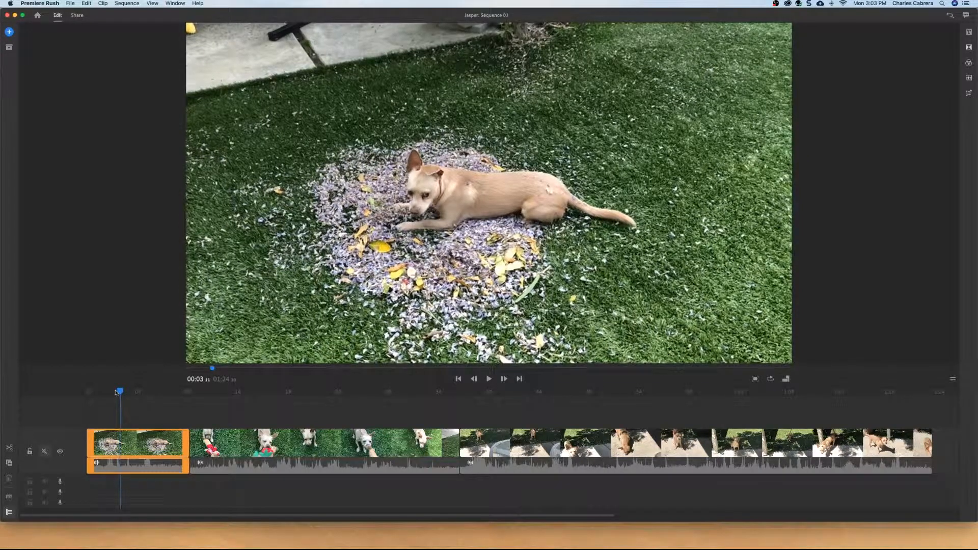
{"action": "key", "text": "Right"}
{"action": "key", "text": "Right"}
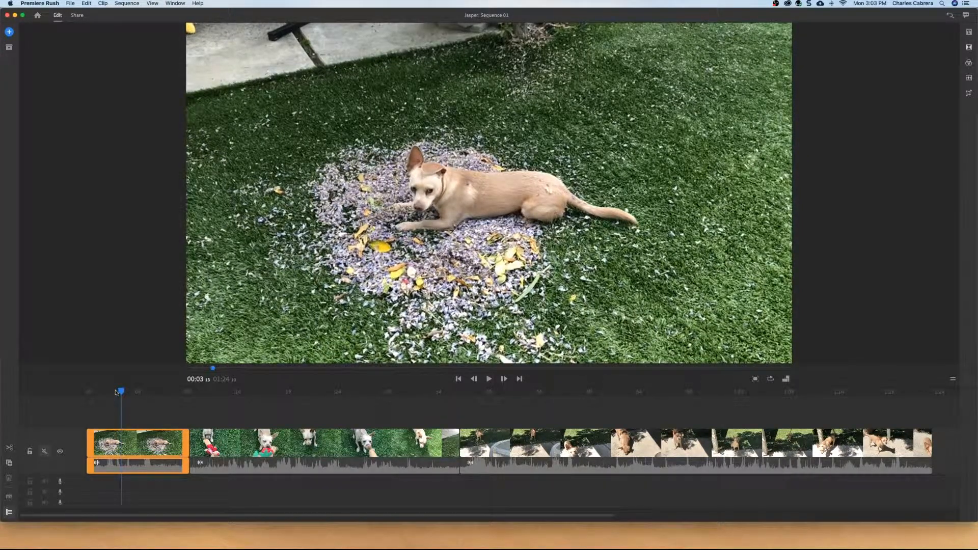
{"action": "key", "text": "Left"}
{"action": "key", "text": "Left"}
{"action": "key", "text": "Left"}
{"action": "key", "text": "Left"}
{"action": "key", "text": "Left"}
{"action": "key", "text": "Left"}
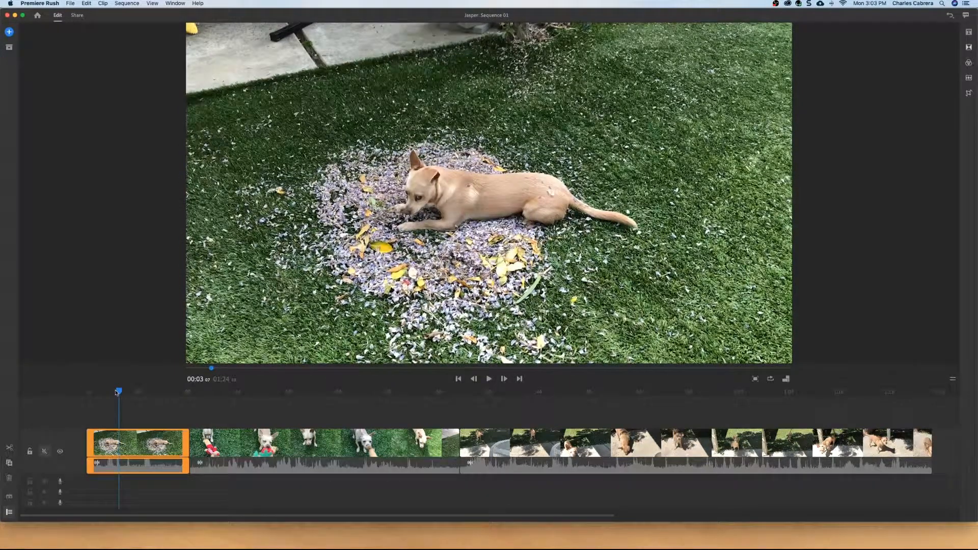
{"action": "key", "text": "Left"}
{"action": "key", "text": "Left"}
{"action": "key", "text": "Left"}
{"action": "key", "text": "Left"}
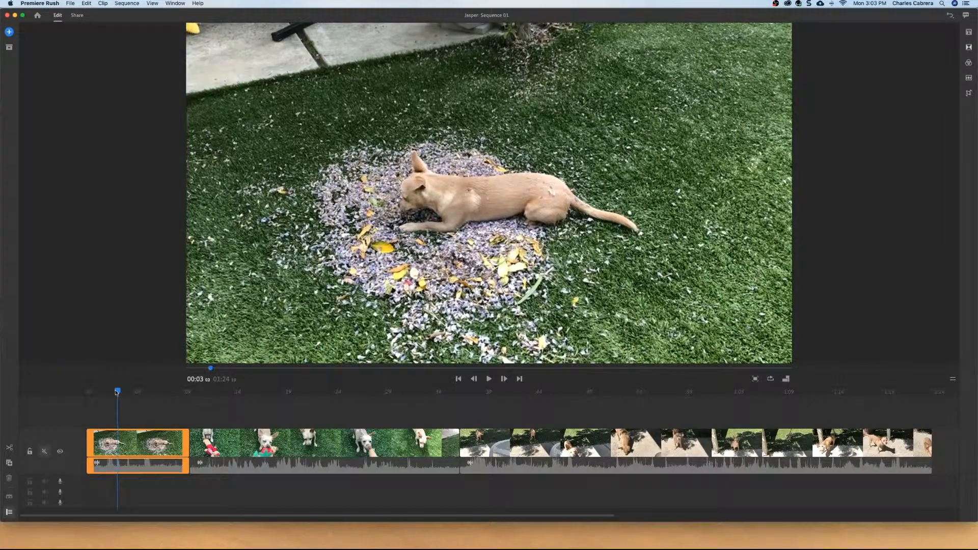
{"action": "key", "text": "Left"}
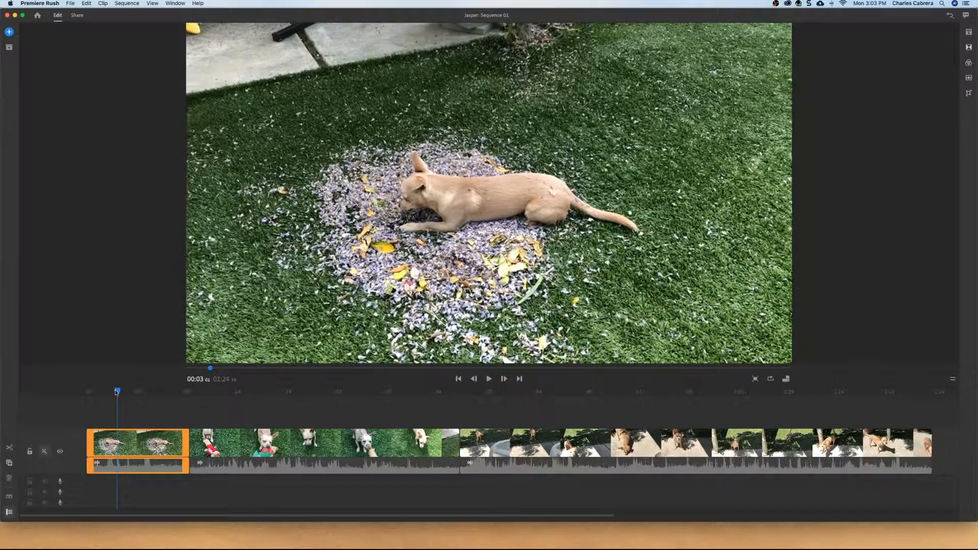
{"action": "left_click", "coordinate": [9, 448]}
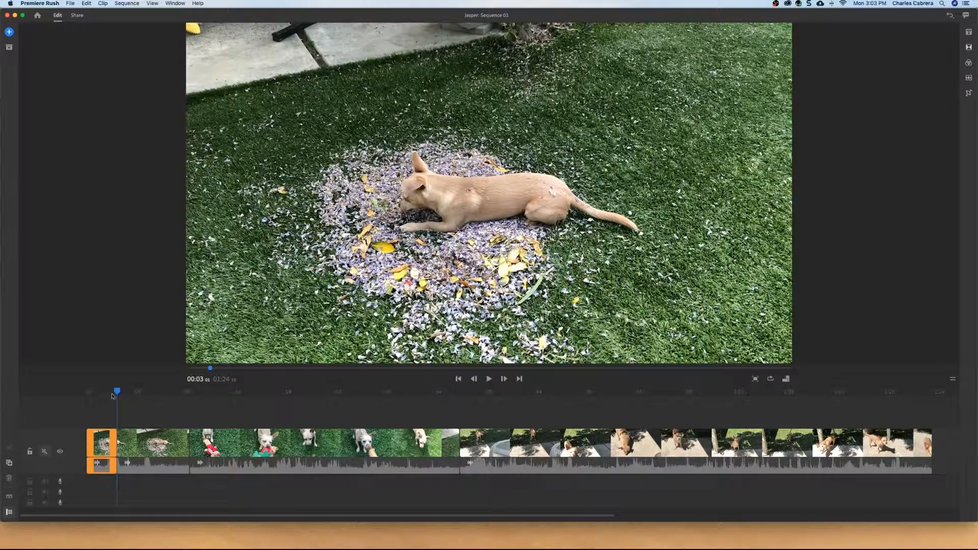
{"action": "left_click_drag", "start_coordinate": [118, 394], "coordinate": [103, 393]}
{"action": "key", "text": "Delete"}
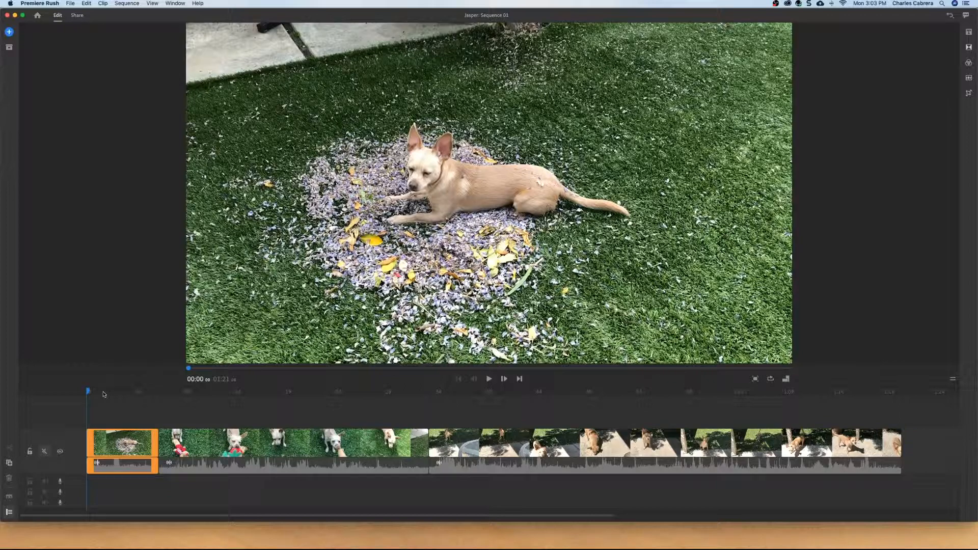
- Play the start of the trimmed sequence to review the new opening
{"action": "key", "text": "space"}
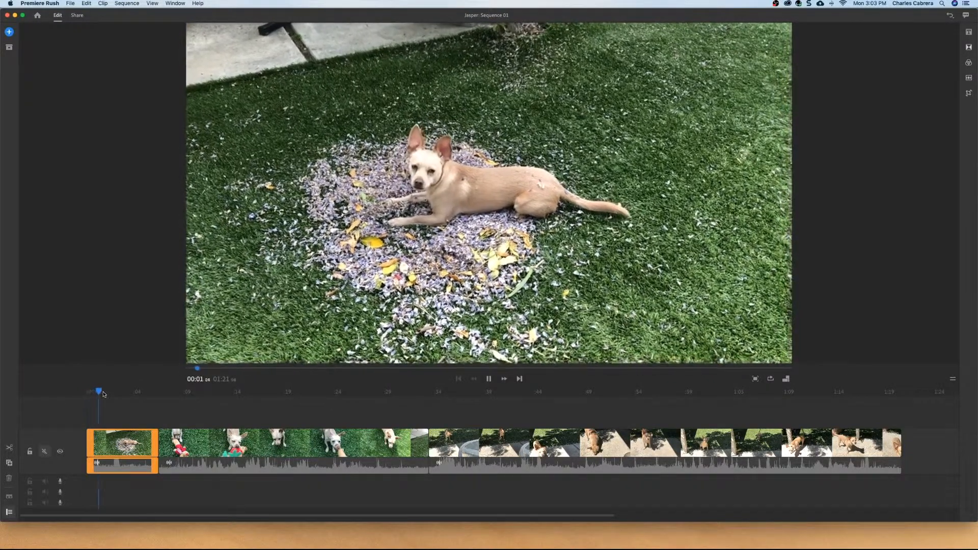
{"action": "key", "text": "space"}
{"action": "left_click_drag", "start_coordinate": [102, 392], "coordinate": [85, 393]}
{"action": "key", "text": "space"}
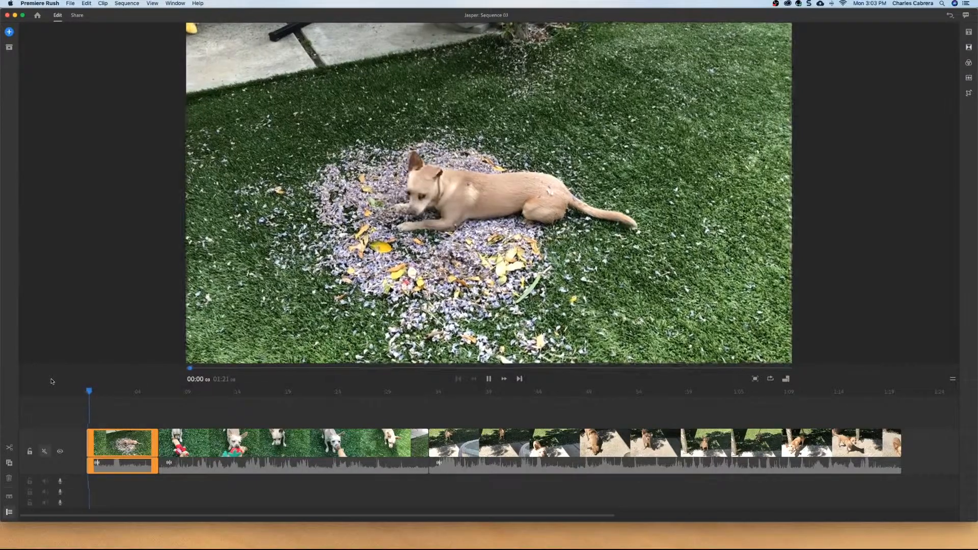
{"action": "key", "text": "space"}
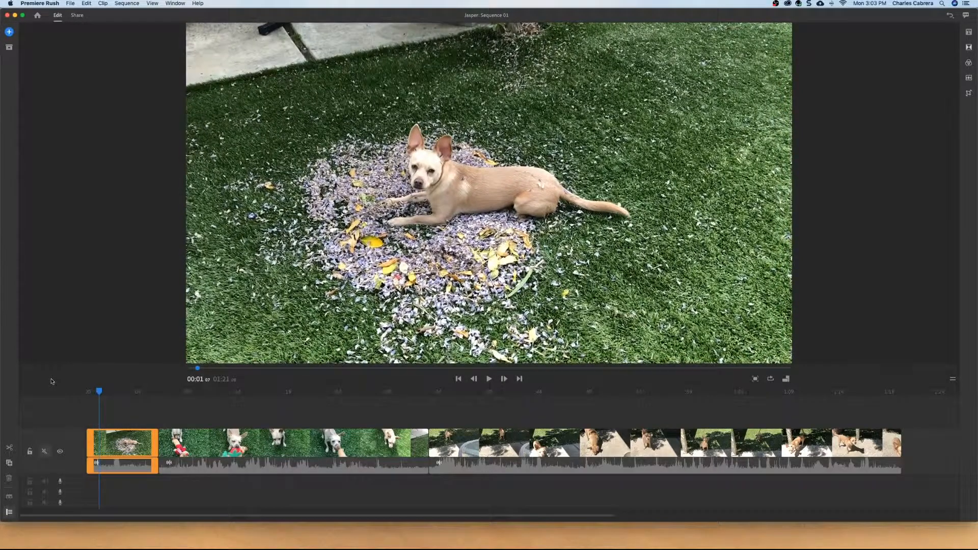
- Split the second clip at about 00:18 and again at about 00:19
{"action": "left_click", "coordinate": [267, 391]}
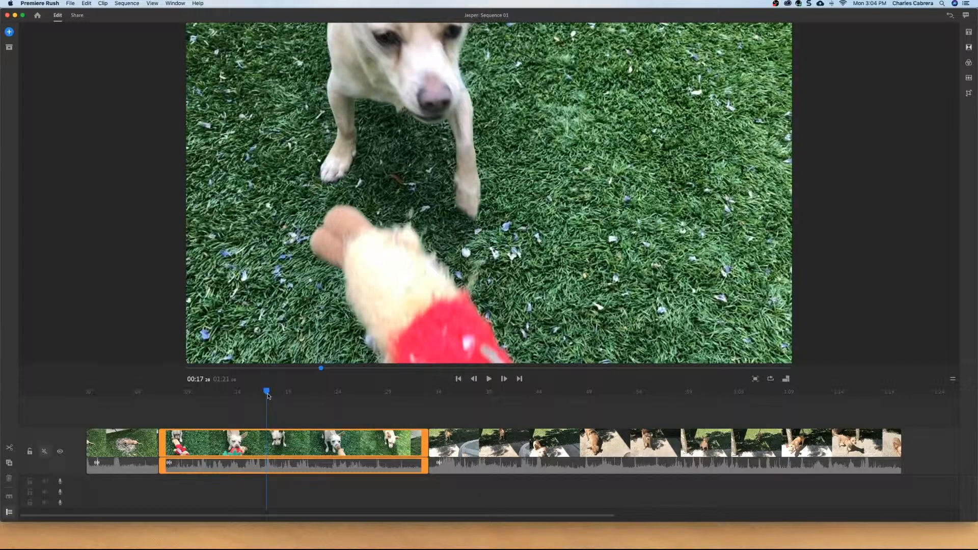
{"action": "left_click_drag", "start_coordinate": [269, 396], "coordinate": [273, 394]}
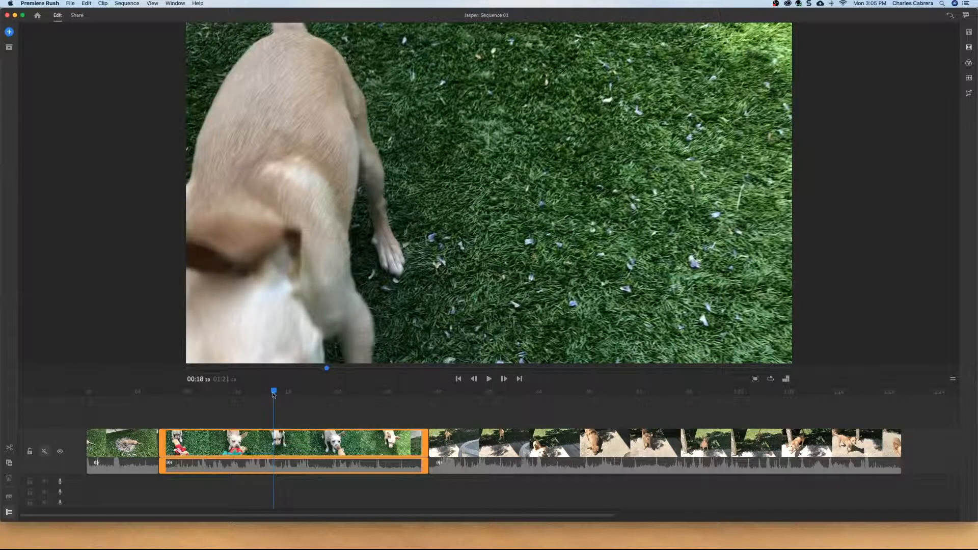
{"action": "left_click", "coordinate": [10, 449]}
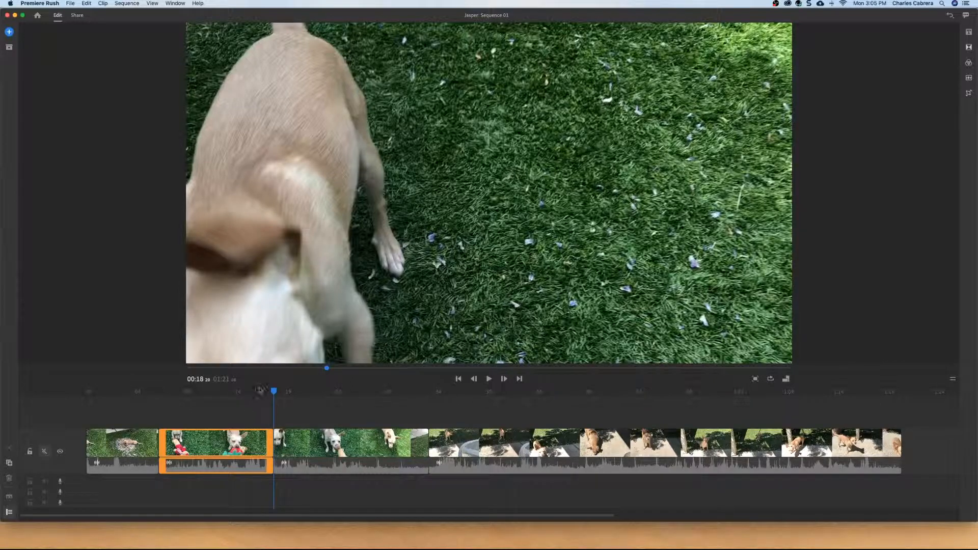
{"action": "mouse_move", "coordinate": [274, 391]}
{"action": "left_mouse_down"}
{"action": "mouse_move", "coordinate": [295, 395]}
{"action": "mouse_move", "coordinate": [279, 393]}
{"action": "left_mouse_up"}
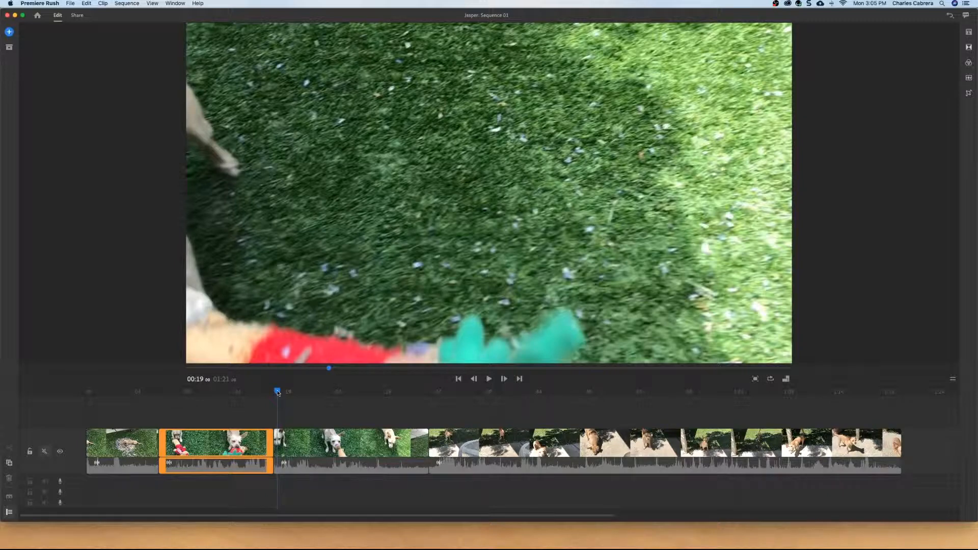
{"action": "left_click_drag", "start_coordinate": [277, 393], "coordinate": [277, 393]}
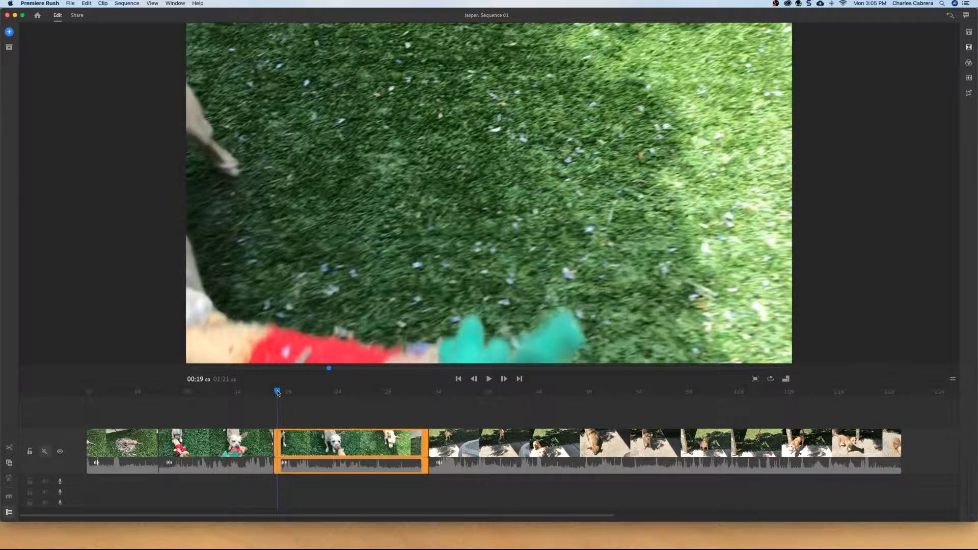
{"action": "left_click", "coordinate": [10, 448]}
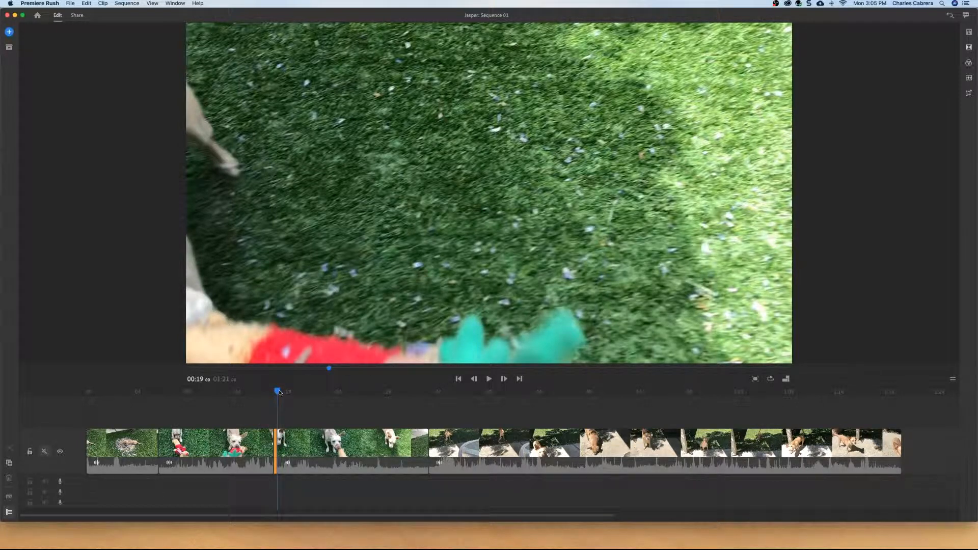
- Scrub back to about 00:17 and play the sequence to review the new cuts
{"action": "left_click_drag", "start_coordinate": [279, 393], "coordinate": [278, 392]}
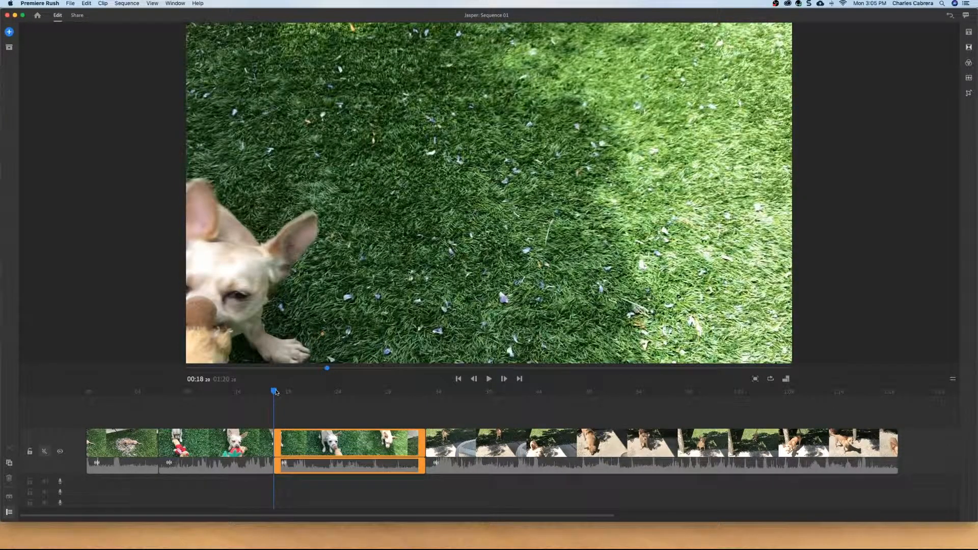
{"action": "left_click_drag", "start_coordinate": [276, 392], "coordinate": [264, 392]}
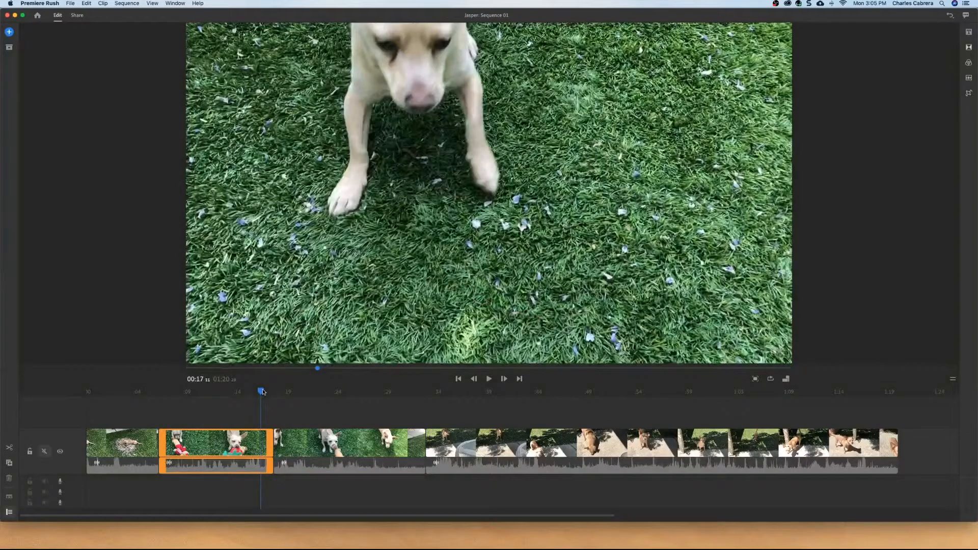
{"action": "key", "text": "space"}
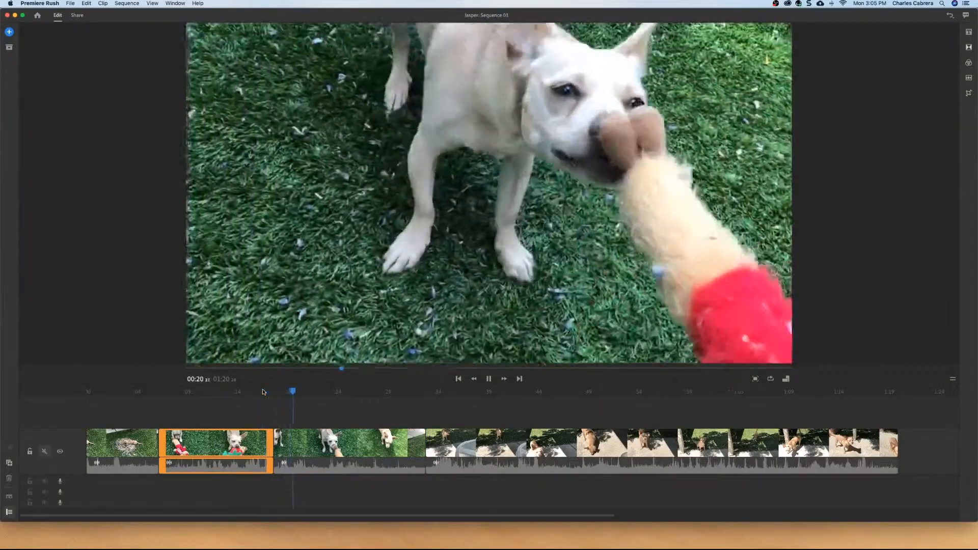
{"action": "key", "text": "space"}
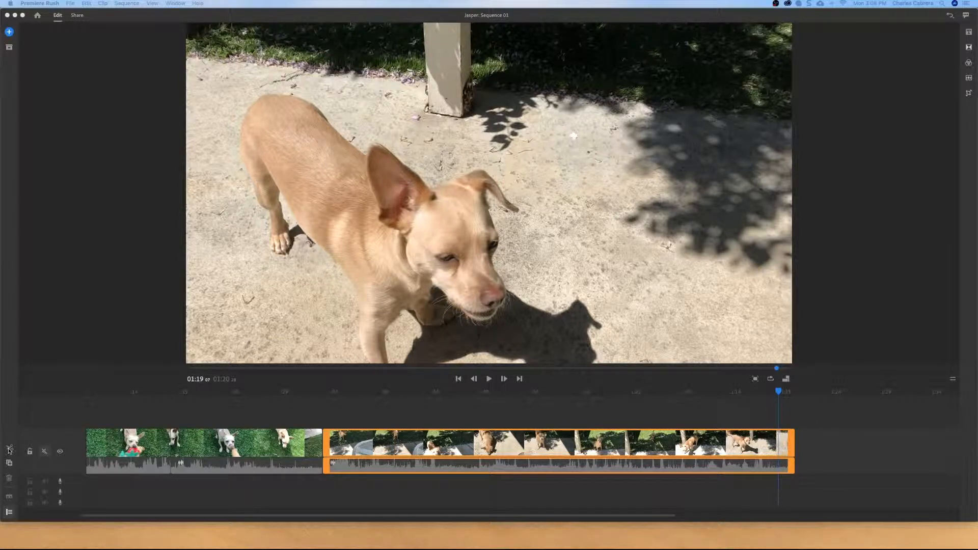
- Split the last clip at about 01:19 and delete the short trailing segment after the cut
{"action": "left_click", "coordinate": [9, 449]}
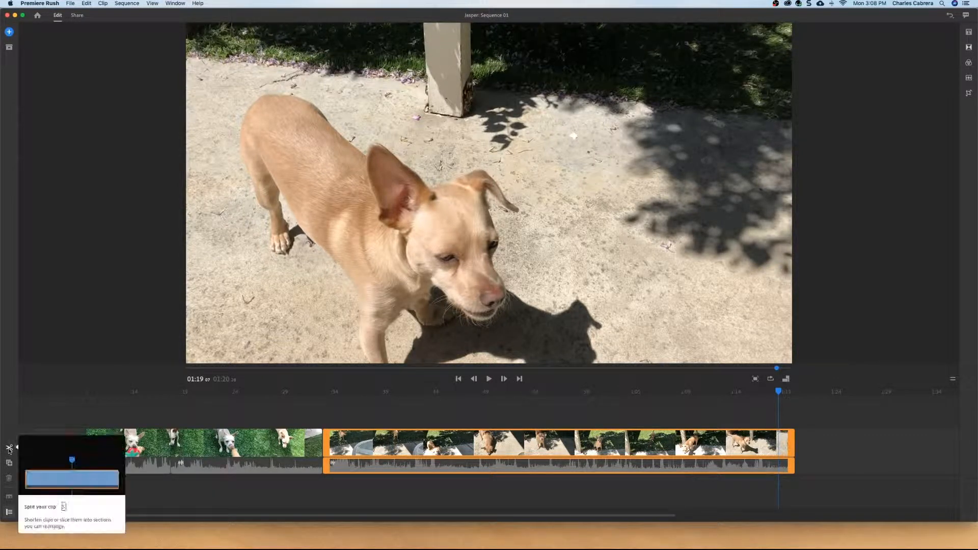
{"action": "left_click", "coordinate": [9, 450]}
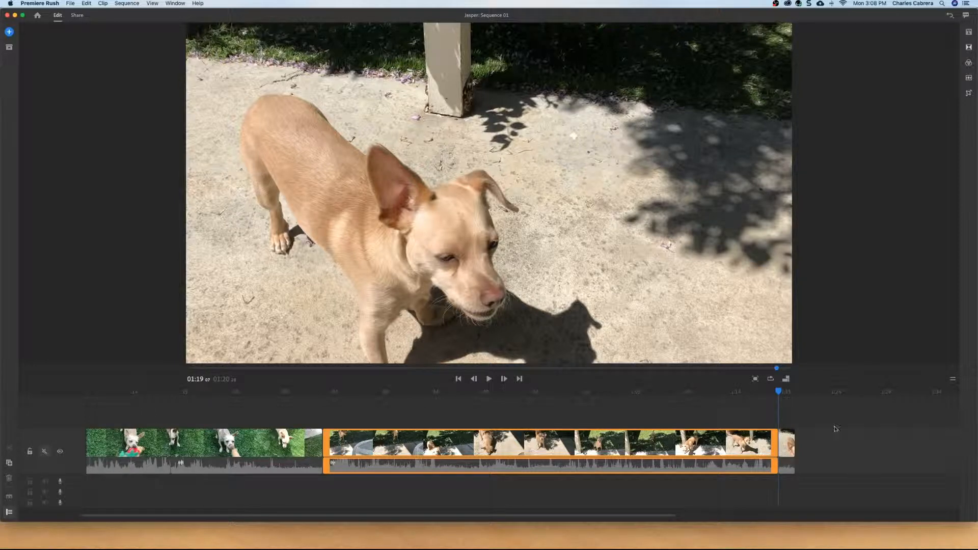
{"action": "left_click", "coordinate": [787, 443]}
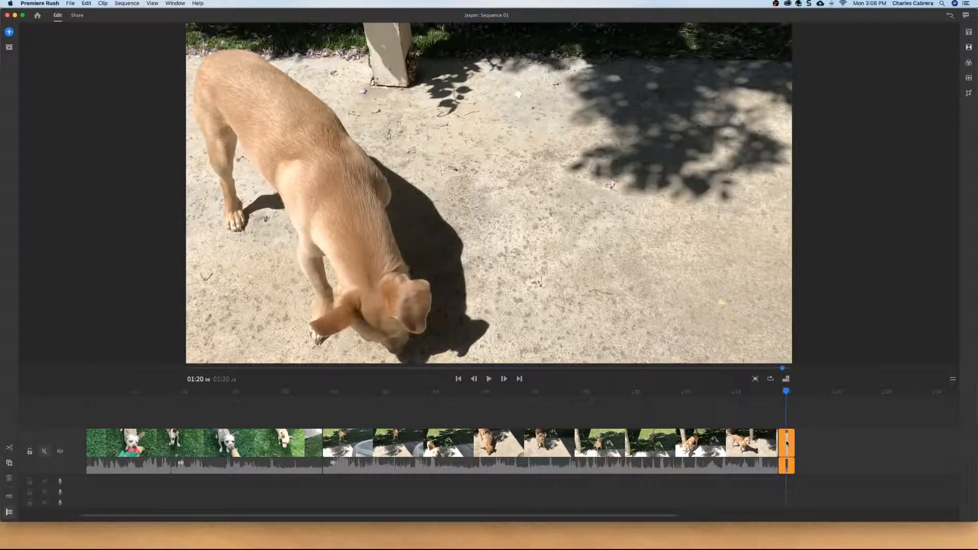
{"action": "key", "text": "Delete"}
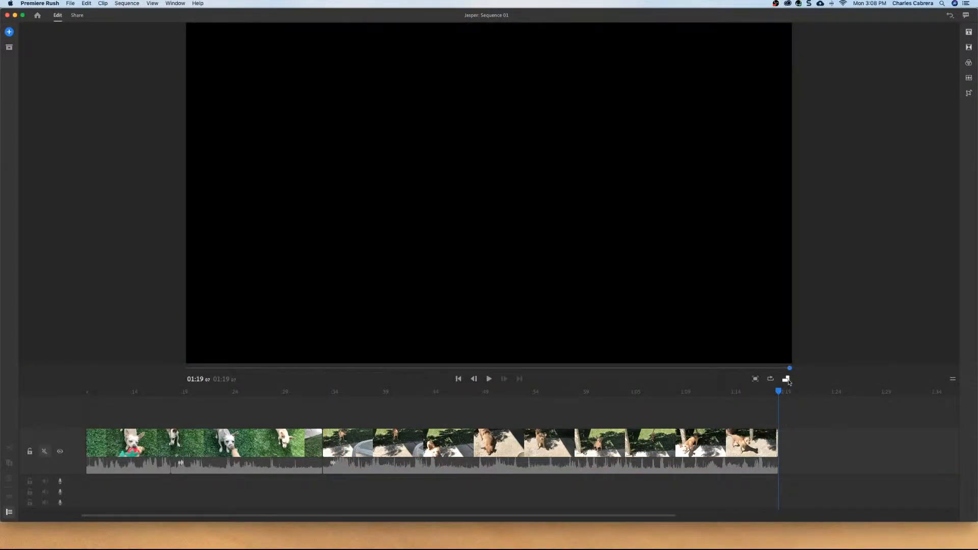
- Step the playhead through the clip edit points to review the sequence
{"action": "left_click_drag", "start_coordinate": [781, 392], "coordinate": [773, 393]}
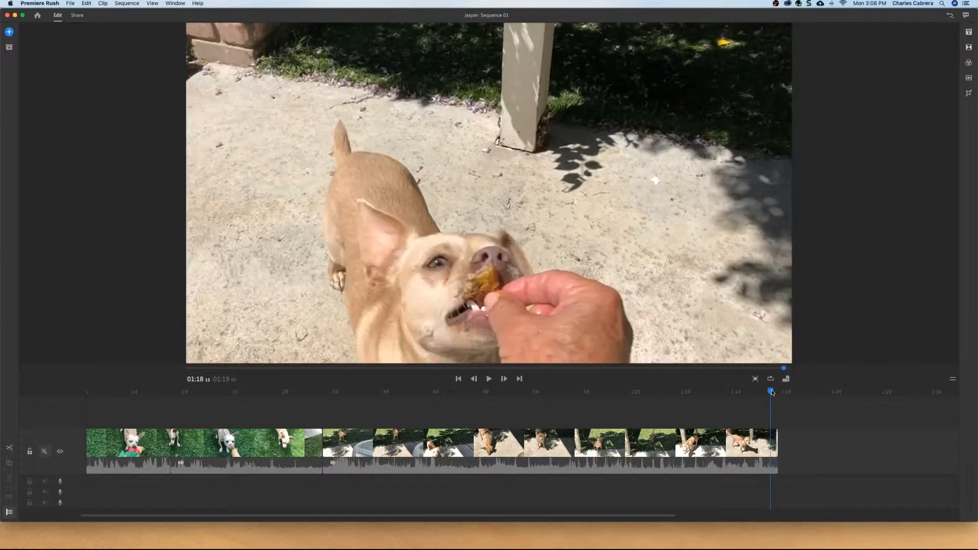
{"action": "key", "text": "Up"}
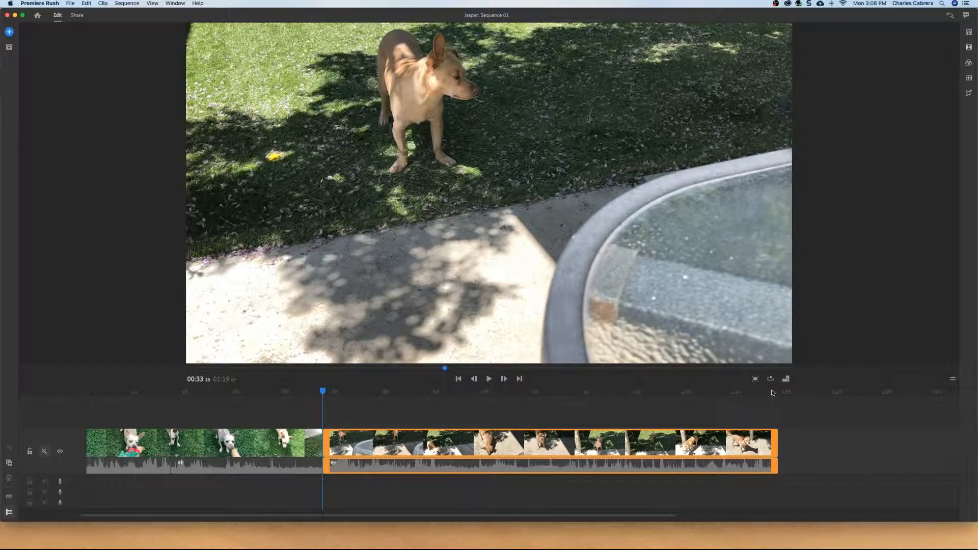
{"action": "key", "text": "Up"}
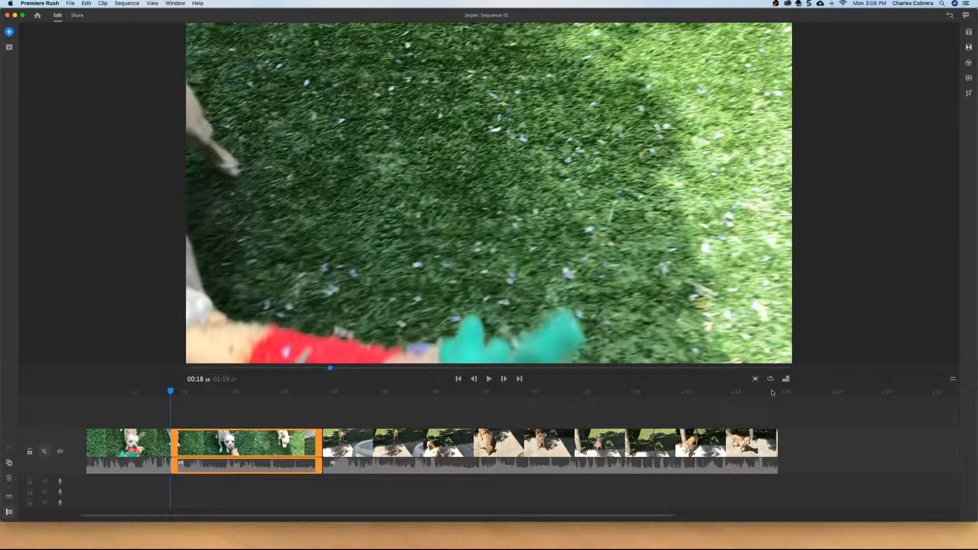
{"action": "key", "text": "Up"}
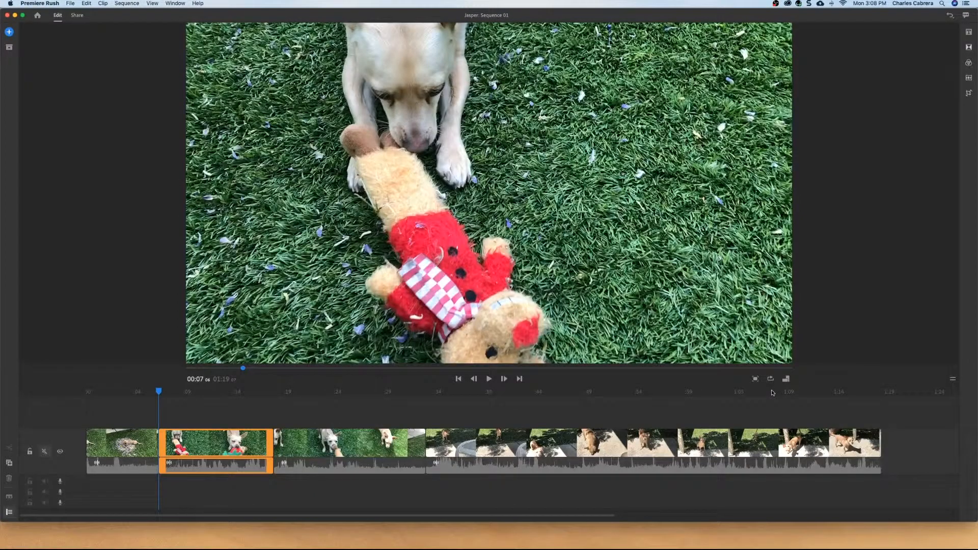
{"action": "key", "text": "Up"}
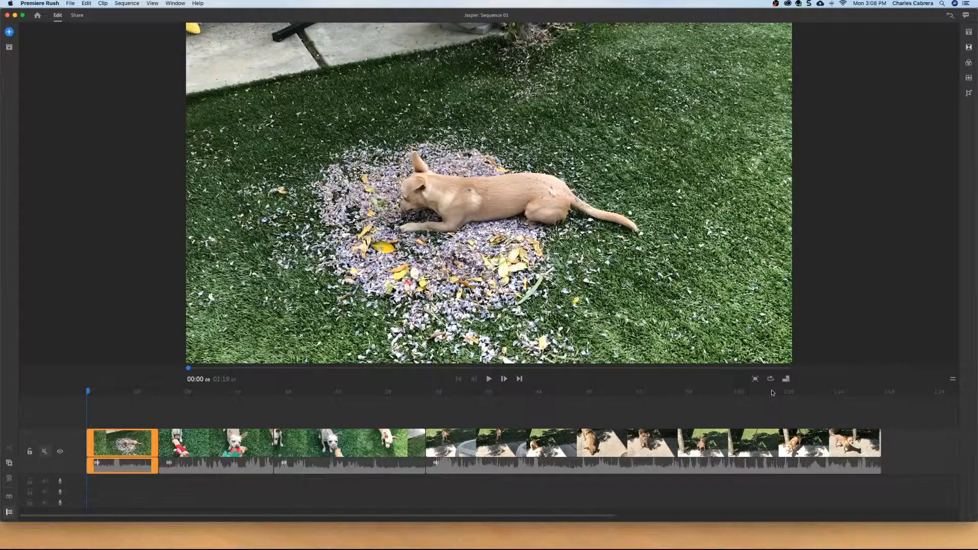
{"action": "key", "text": "Down"}
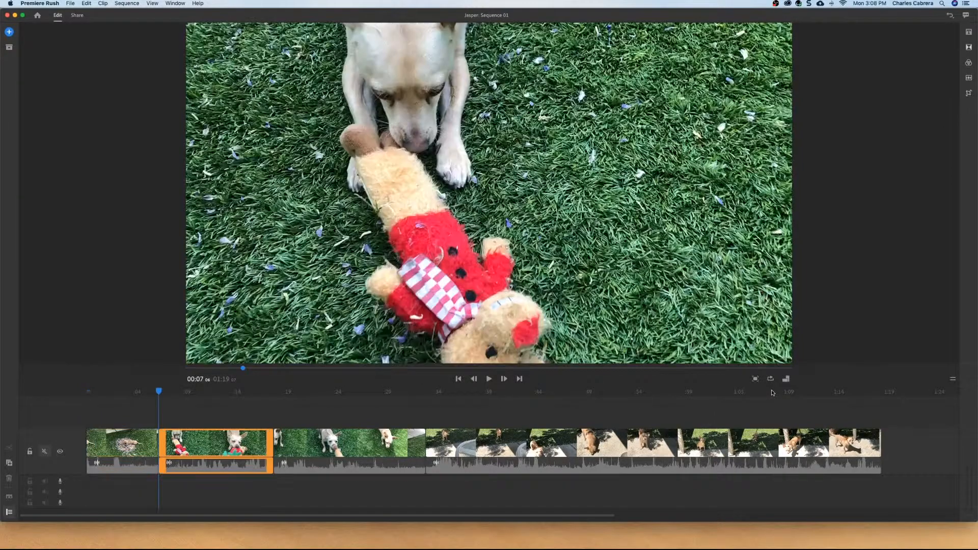
{"action": "key", "text": "Down"}
{"action": "key", "text": "Down"}
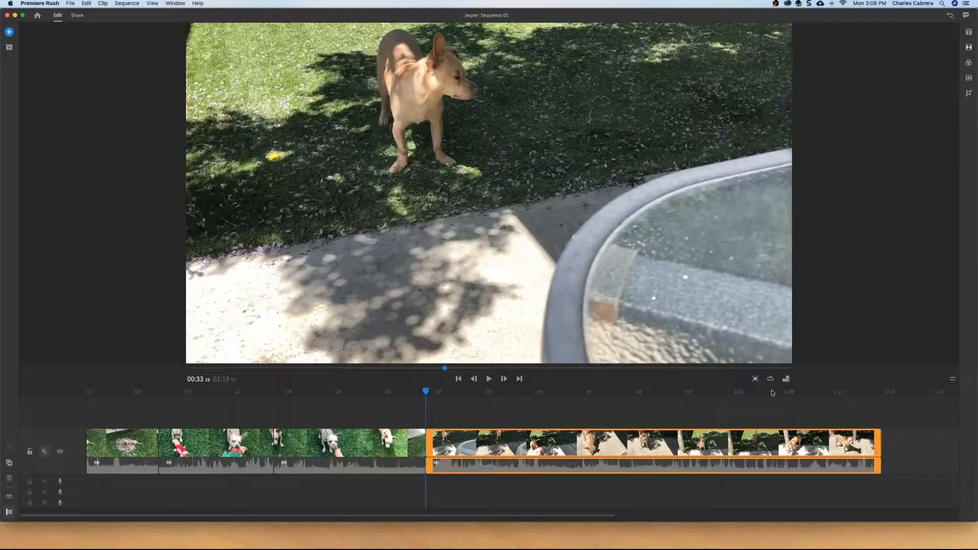
{"action": "key", "text": "Down"}
{"action": "key", "text": "Up"}
{"action": "key", "text": "Up"}
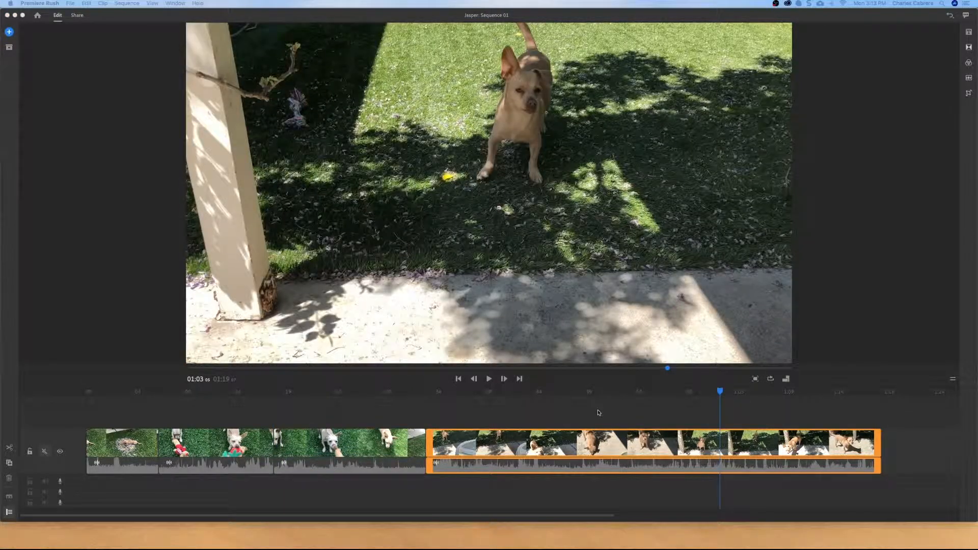
- Split the third clip at about 01:03 and 01:05 and delete the segment between the two cuts
{"action": "left_click", "coordinate": [10, 449]}
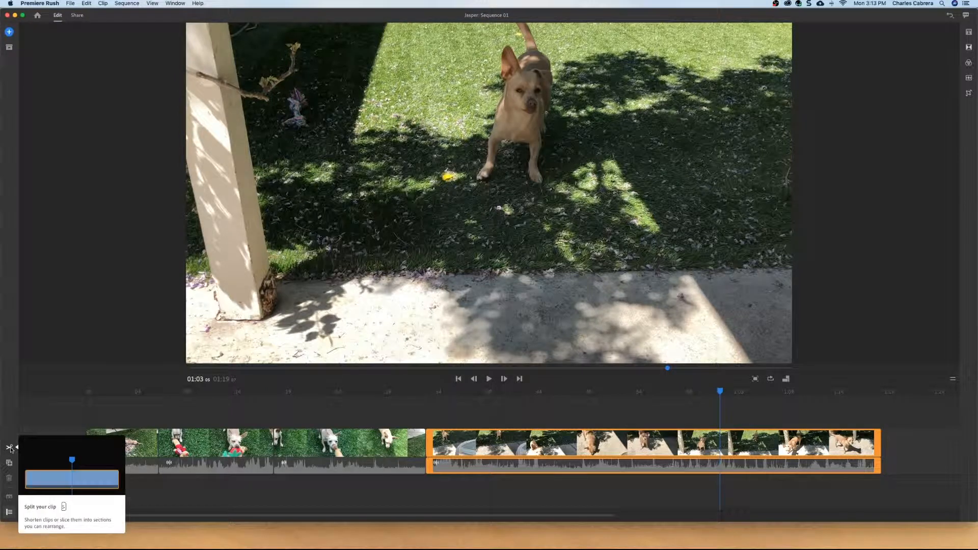
{"action": "left_click", "coordinate": [10, 449]}
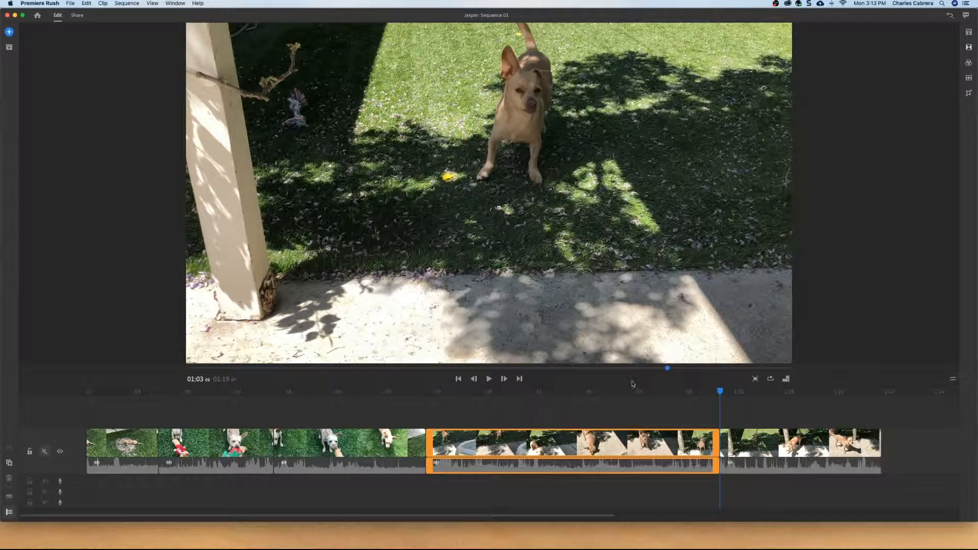
{"action": "left_click_drag", "start_coordinate": [717, 392], "coordinate": [745, 393]}
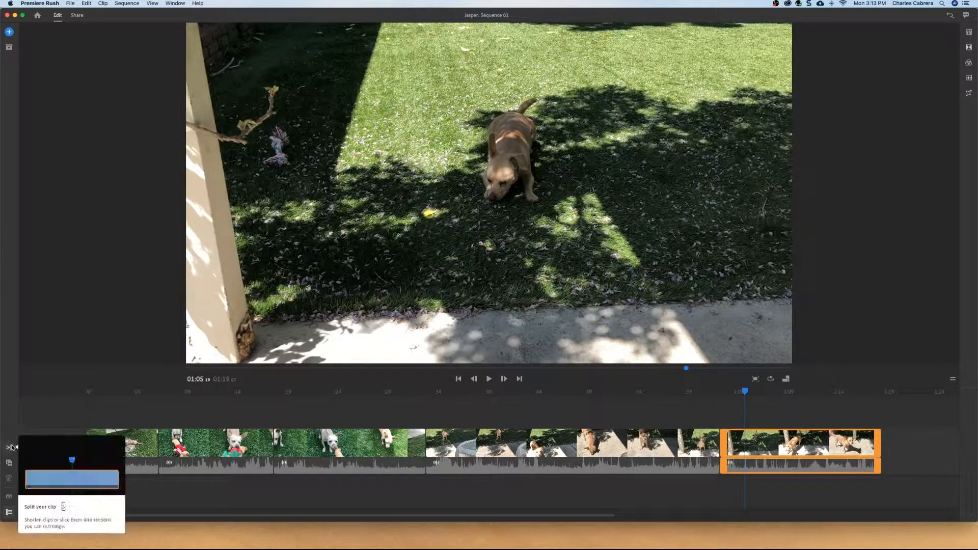
{"action": "left_click", "coordinate": [11, 447]}
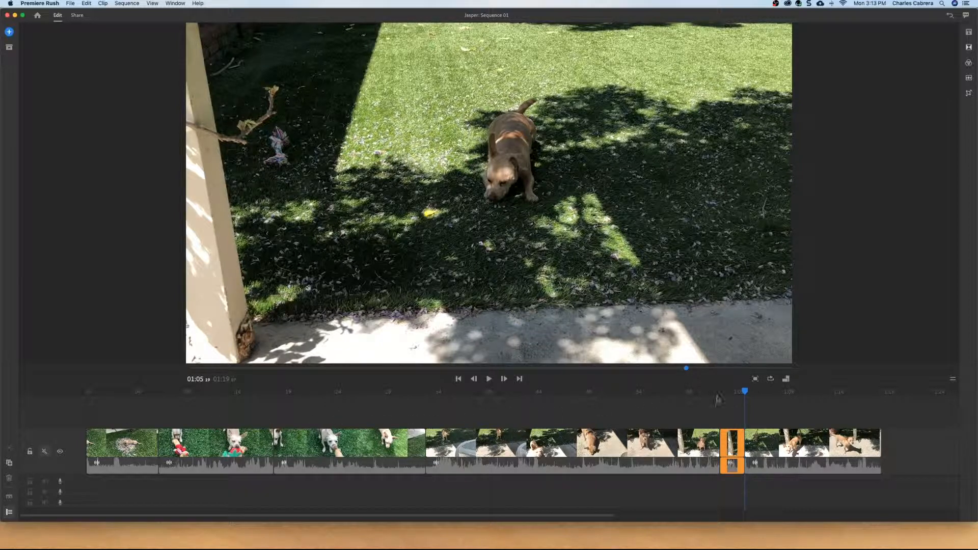
{"action": "left_click_drag", "start_coordinate": [744, 393], "coordinate": [736, 393]}
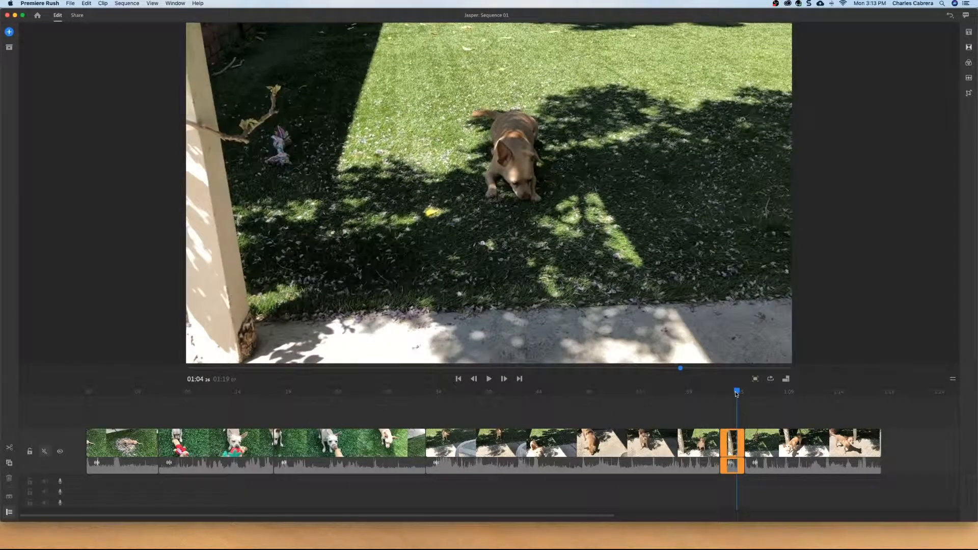
{"action": "key", "text": "Delete"}
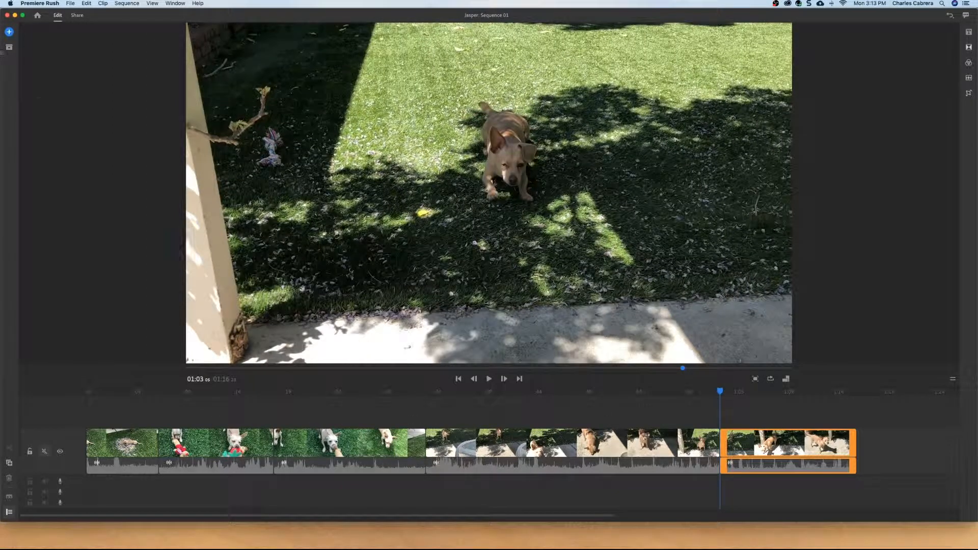
- Undo the last two edits
{"action": "left_click", "coordinate": [86, 4]}
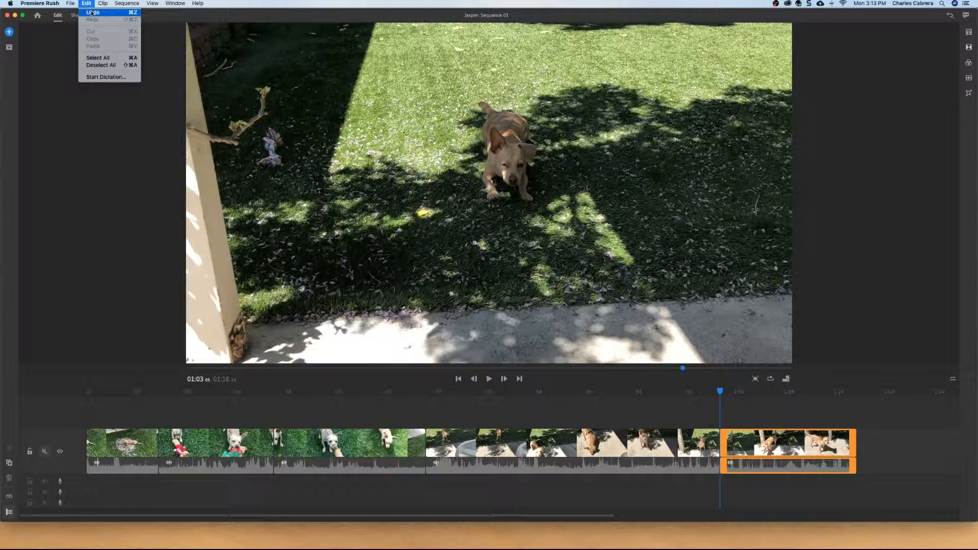
{"action": "left_click", "coordinate": [93, 12]}
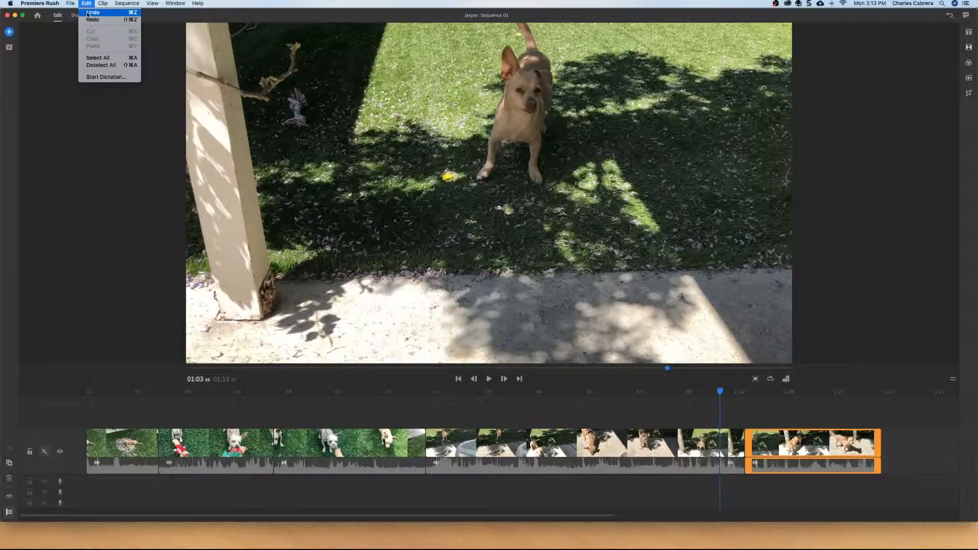
{"action": "left_click", "coordinate": [87, 13]}
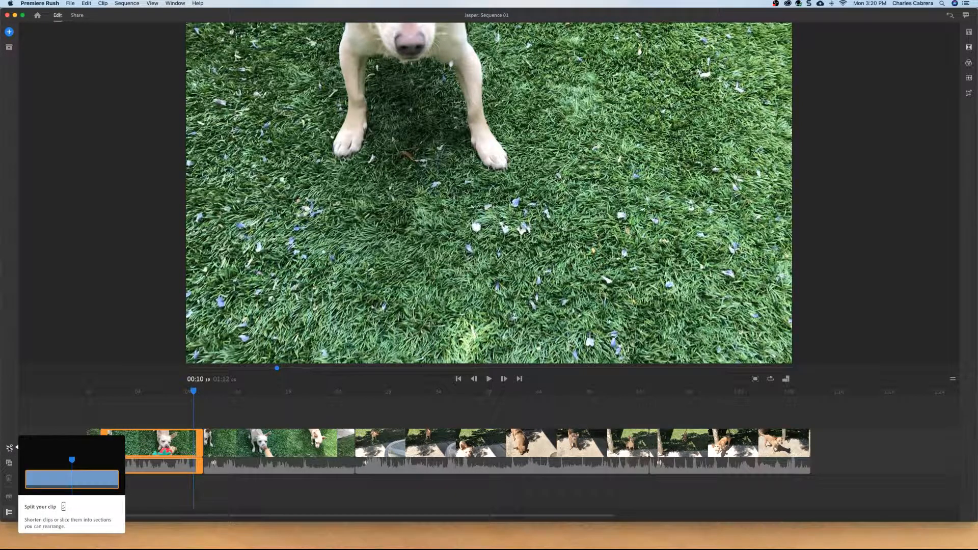
- Split the clip at about 00:10 and move the short split-off segment earlier in the sequence
{"action": "left_click", "coordinate": [9, 448]}
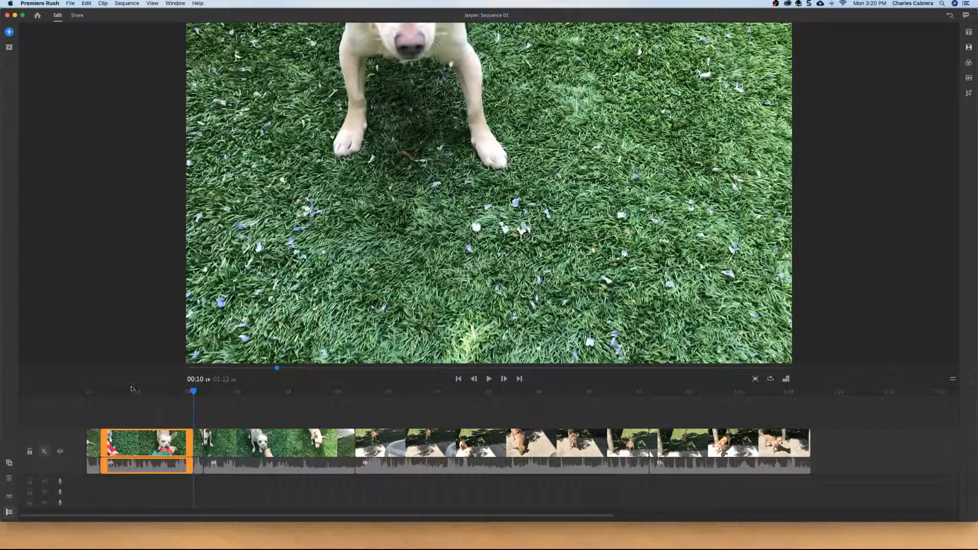
{"action": "left_click", "coordinate": [196, 438]}
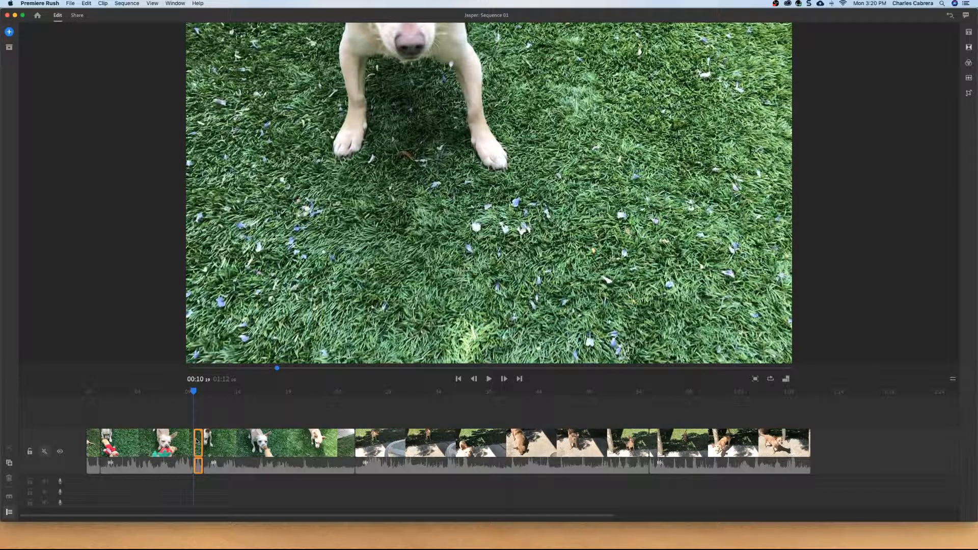
{"action": "left_click_drag", "start_coordinate": [197, 441], "coordinate": [107, 438]}
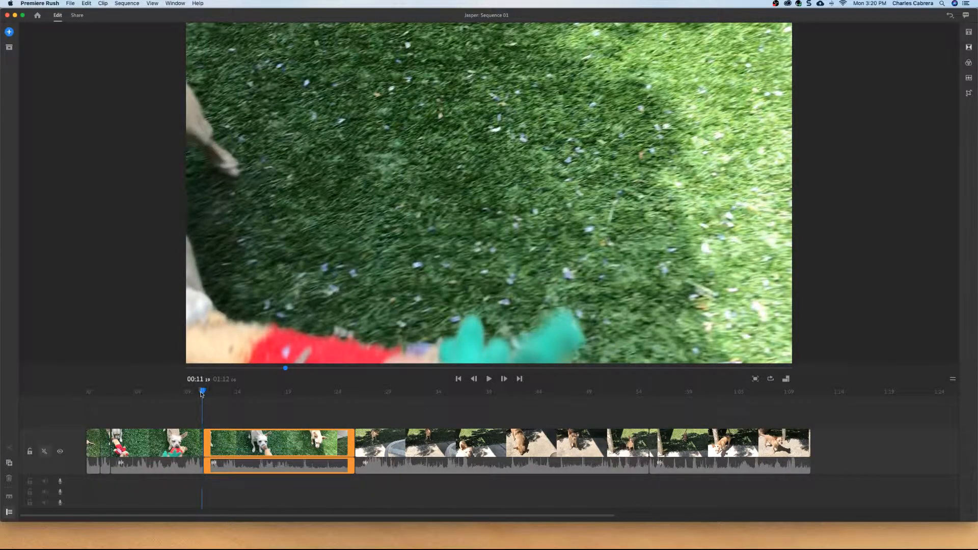
{"action": "left_click", "coordinate": [148, 400]}
{"action": "left_click_drag", "start_coordinate": [148, 400], "coordinate": [100, 396]}
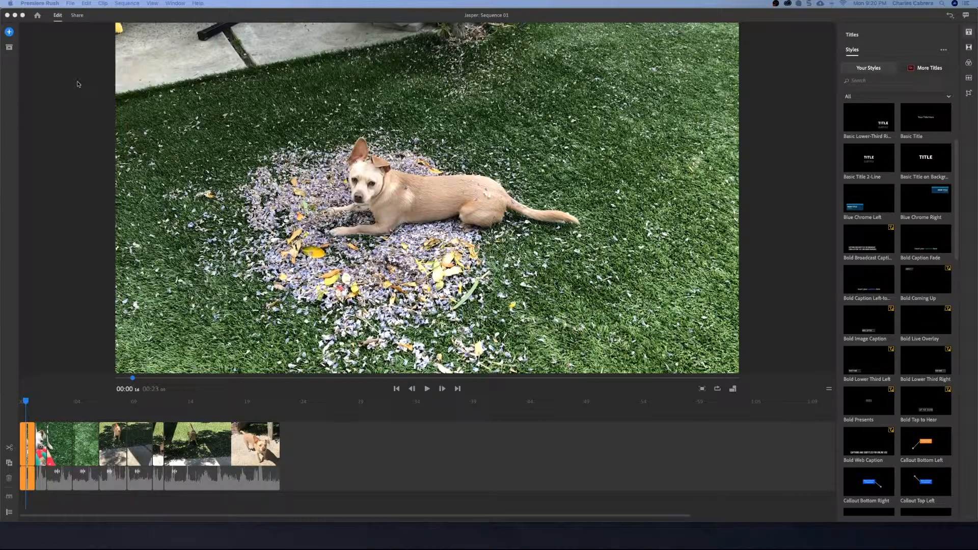
- Add a basic title and move it into the main video track at the start of the sequence
{"action": "left_click", "coordinate": [7, 34]}
{"action": "left_click", "coordinate": [7, 33]}
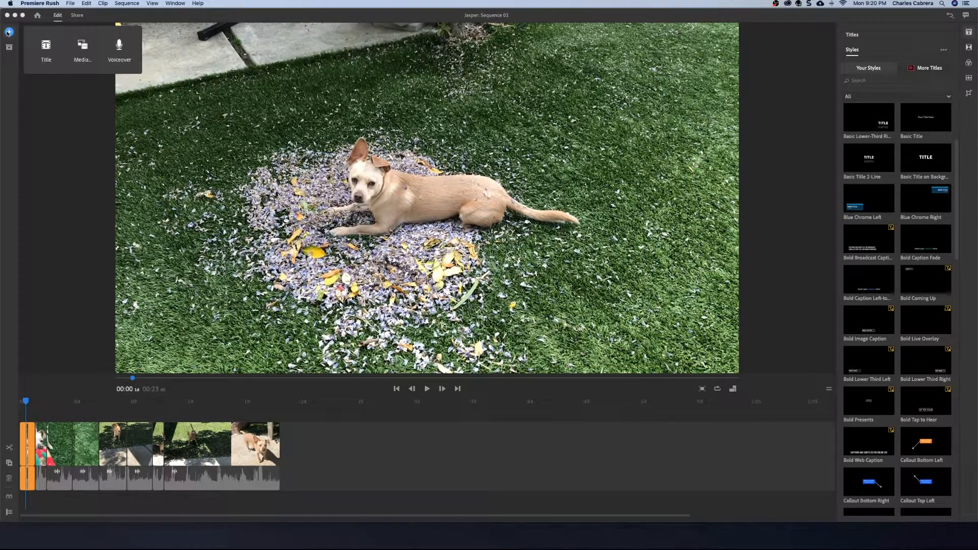
{"action": "left_click", "coordinate": [46, 46]}
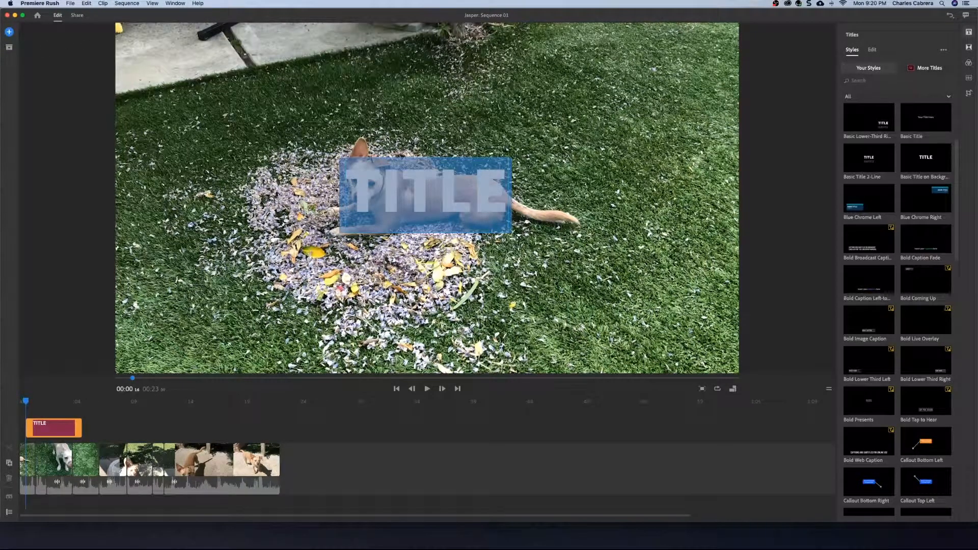
{"action": "left_click", "coordinate": [360, 185]}
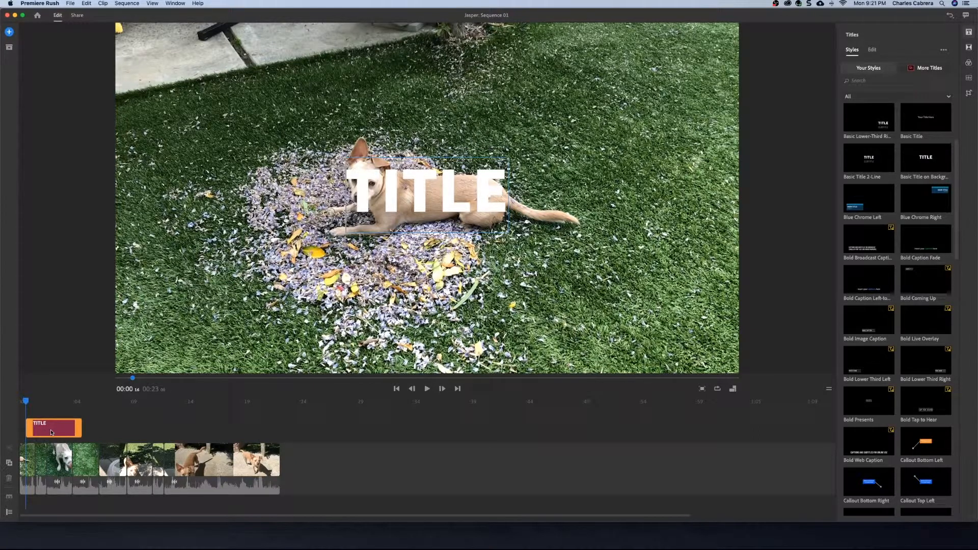
{"action": "mouse_move", "coordinate": [50, 429]}
{"action": "left_mouse_down"}
{"action": "mouse_move", "coordinate": [12, 445]}
{"action": "mouse_move", "coordinate": [24, 457]}
{"action": "left_mouse_up"}
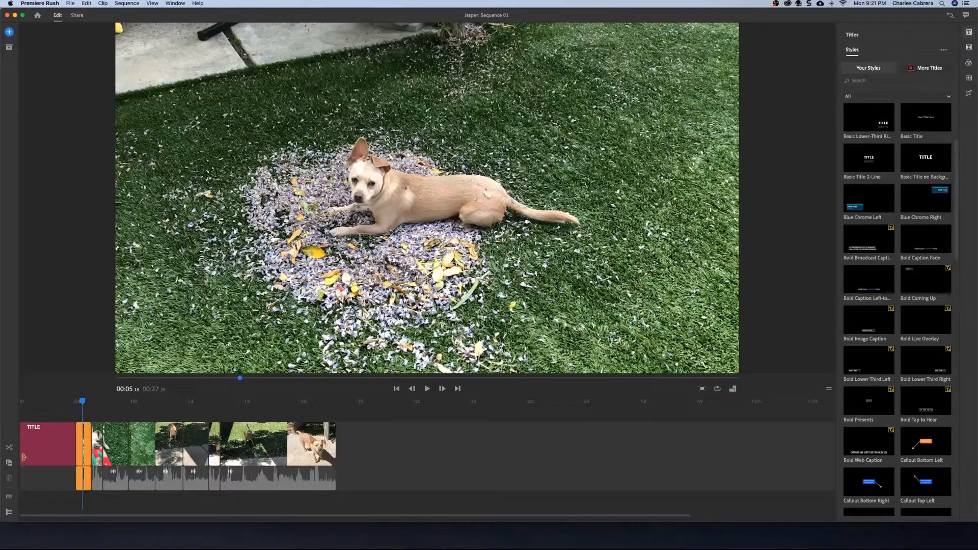
{"action": "left_click_drag", "start_coordinate": [82, 402], "coordinate": [55, 405]}
{"action": "left_click", "coordinate": [379, 176]}
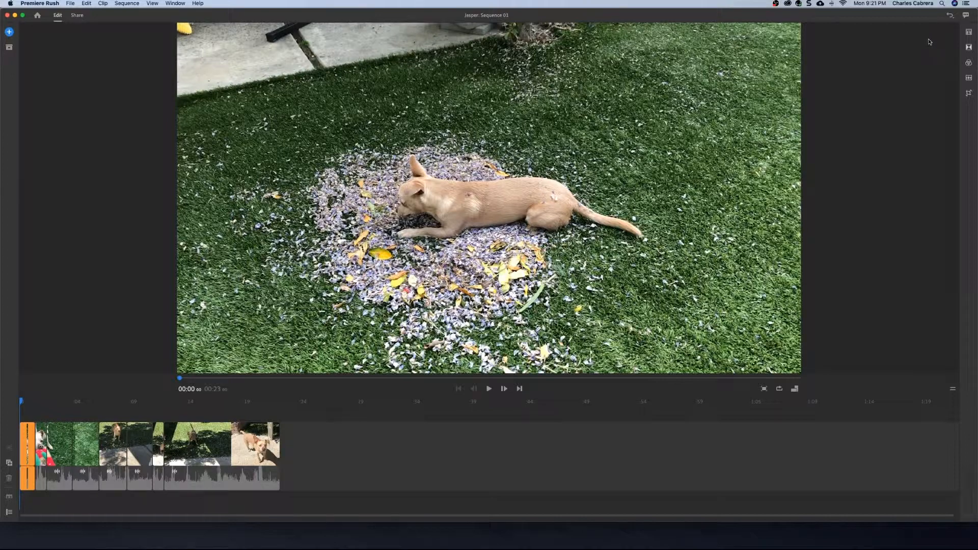
- Add a Blue Chrome Left title above the clips at the start of the sequence
{"action": "left_click", "coordinate": [969, 33]}
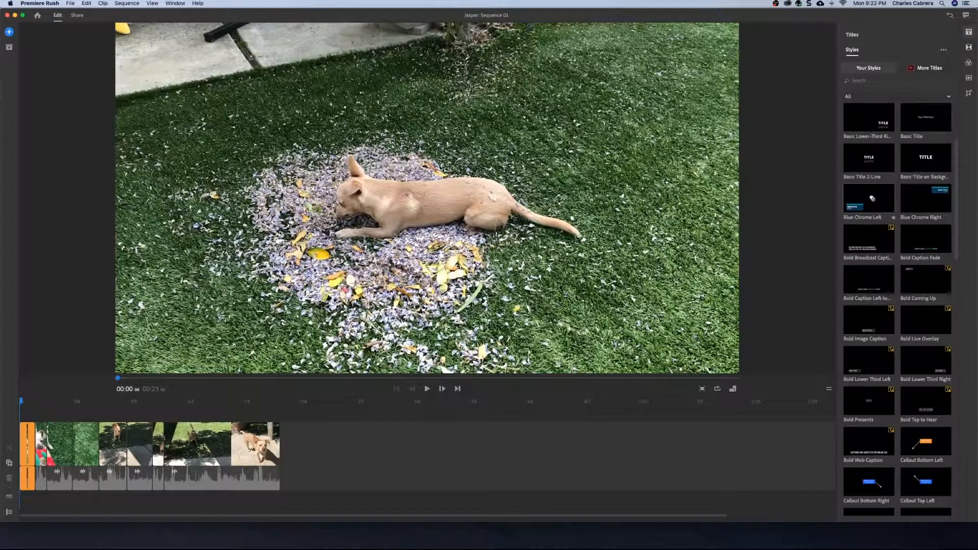
{"action": "left_click_drag", "start_coordinate": [872, 199], "coordinate": [22, 419]}
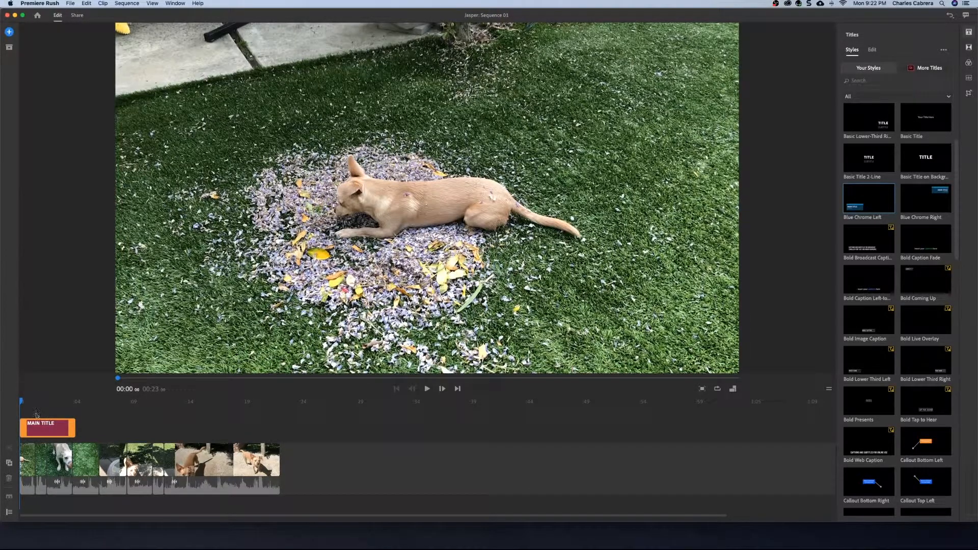
- Play back the start of the sequence to preview the title
{"action": "key", "text": "space"}
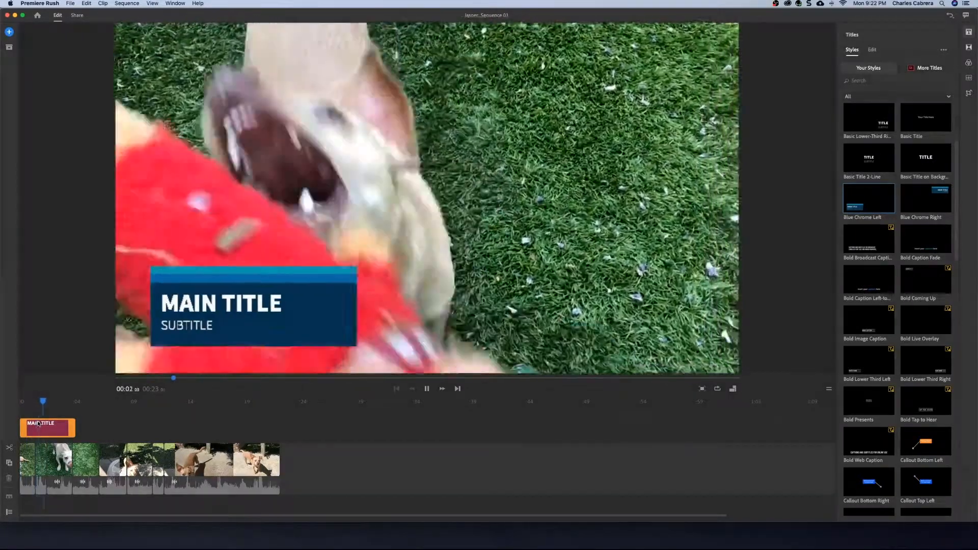
{"action": "key", "text": "space"}
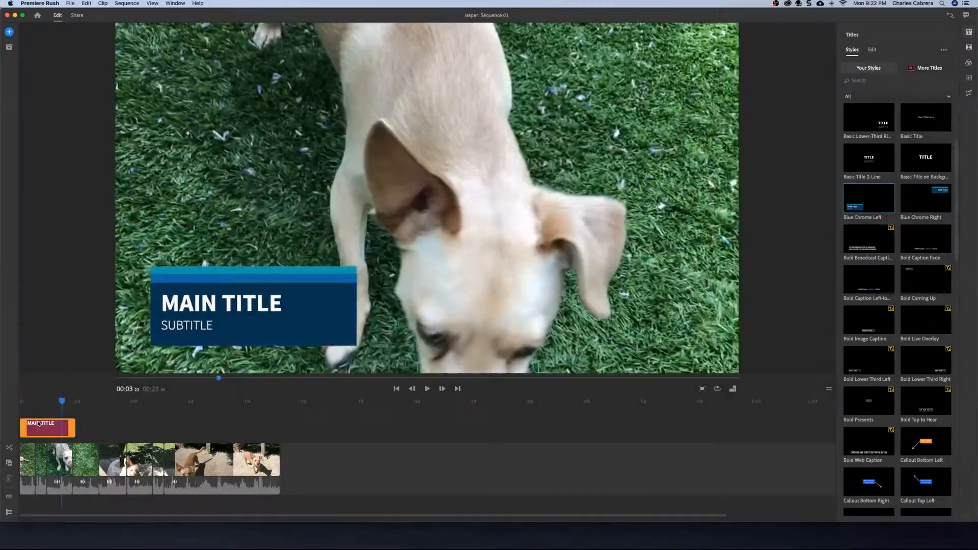
{"action": "key", "text": "space"}
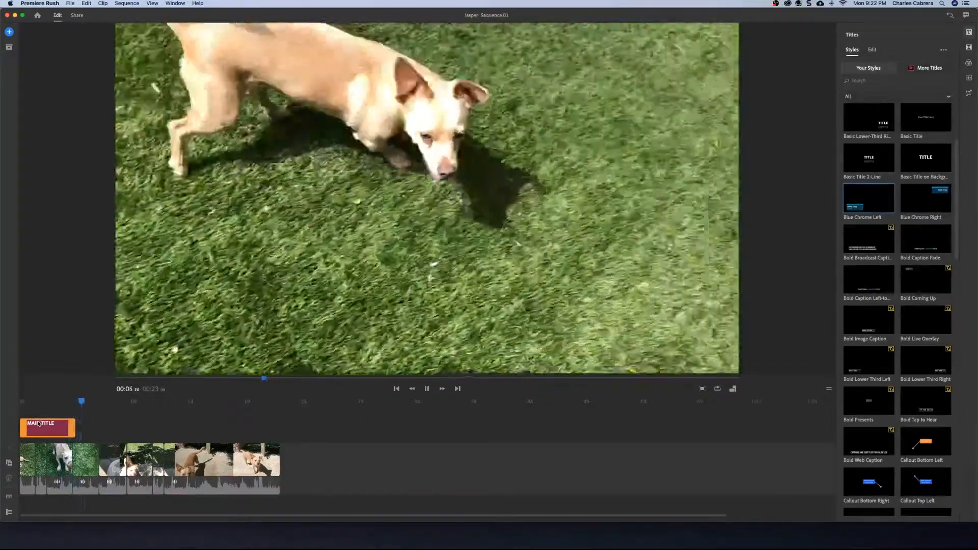
{"action": "key", "text": "space"}
- Trim the end of the title clip to shorten it to about 2 seconds
{"action": "left_click", "coordinate": [42, 424]}
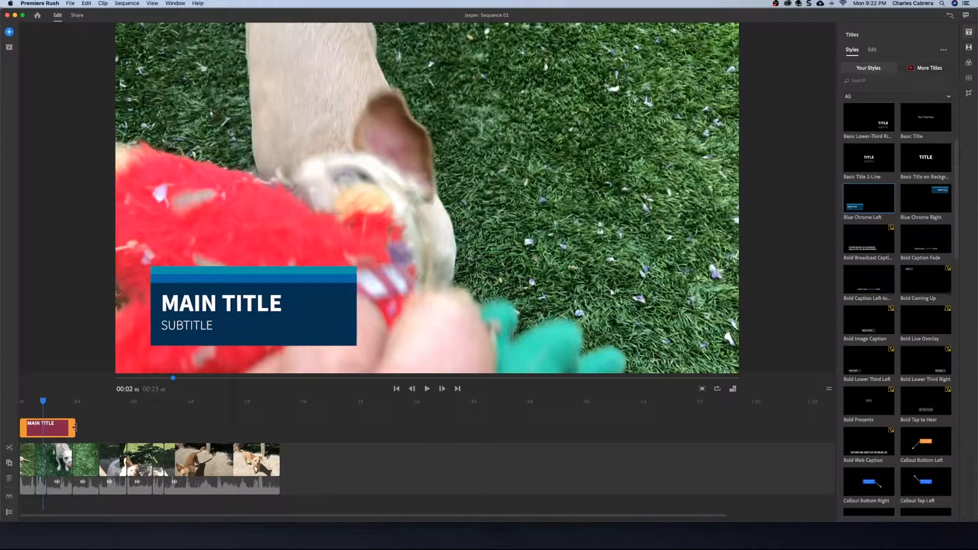
{"action": "left_click_drag", "start_coordinate": [75, 427], "coordinate": [47, 425]}
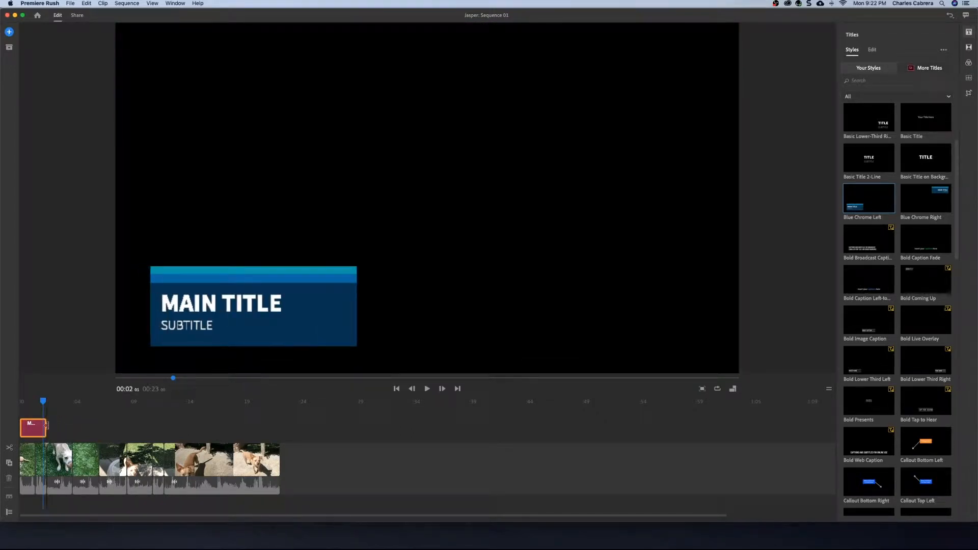
{"action": "left_click_drag", "start_coordinate": [46, 425], "coordinate": [8, 399]}
{"action": "key", "text": "space"}
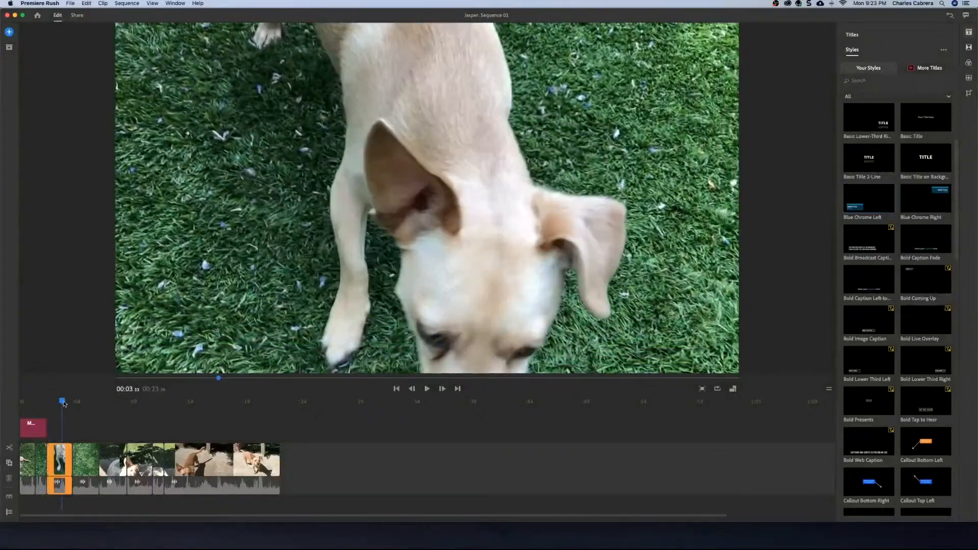
{"action": "left_click_drag", "start_coordinate": [59, 402], "coordinate": [31, 402]}
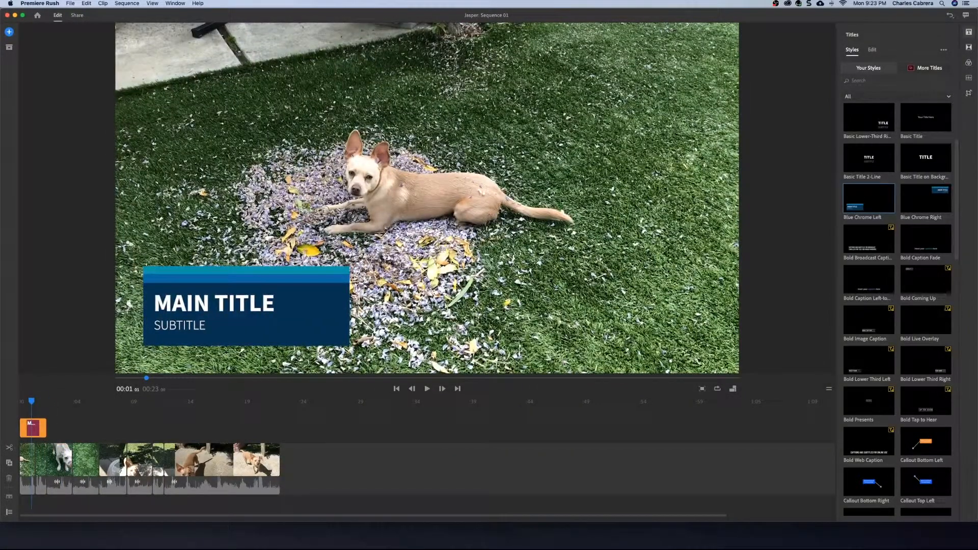
- Examine the title's text and shape properties in its edit settings
{"action": "left_click", "coordinate": [872, 50]}
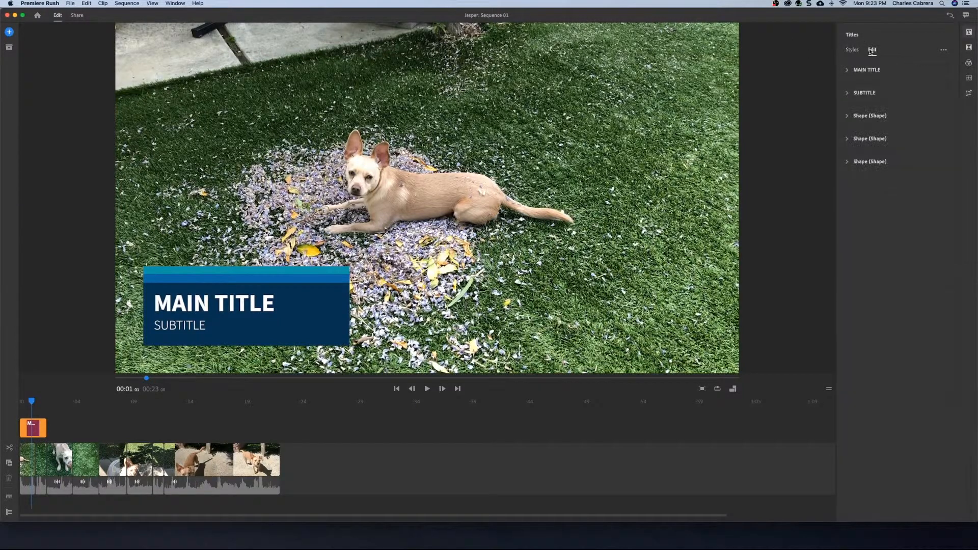
{"action": "left_click", "coordinate": [848, 70]}
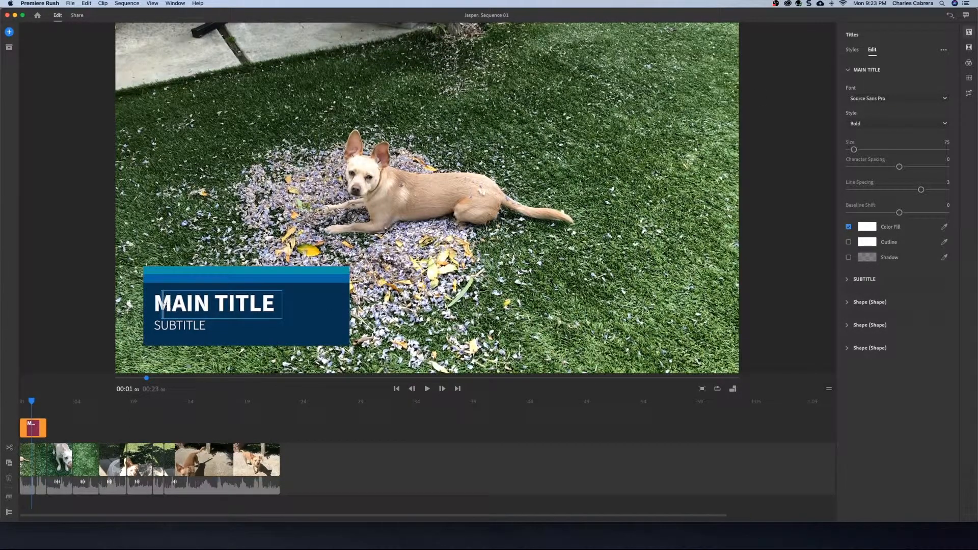
{"action": "double_click", "coordinate": [163, 302]}
{"action": "triple_click", "coordinate": [163, 301]}
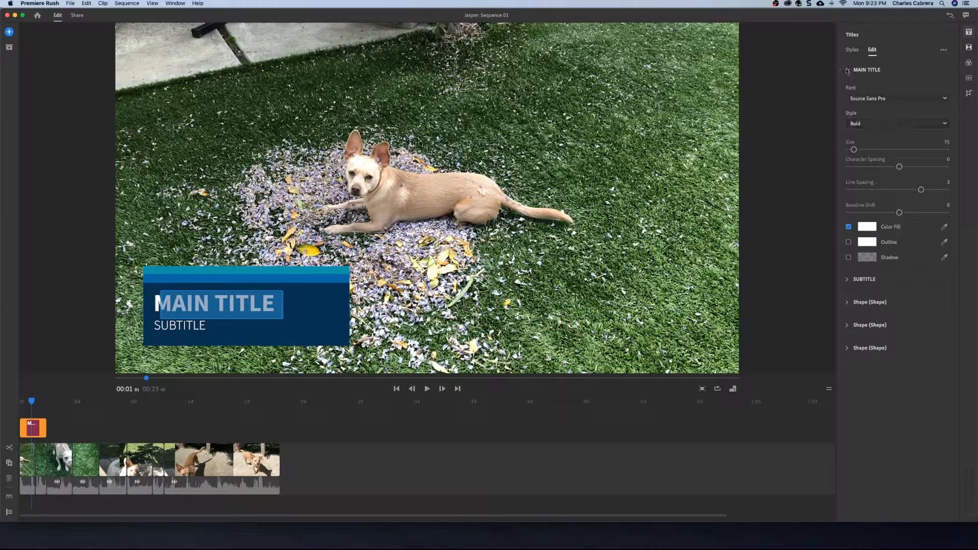
{"action": "left_click", "coordinate": [849, 280]}
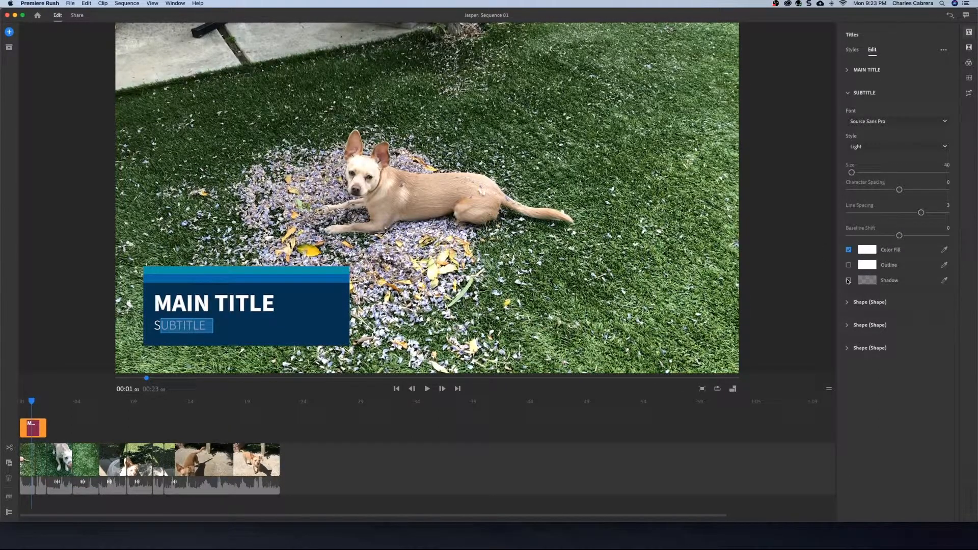
{"action": "left_click", "coordinate": [848, 303]}
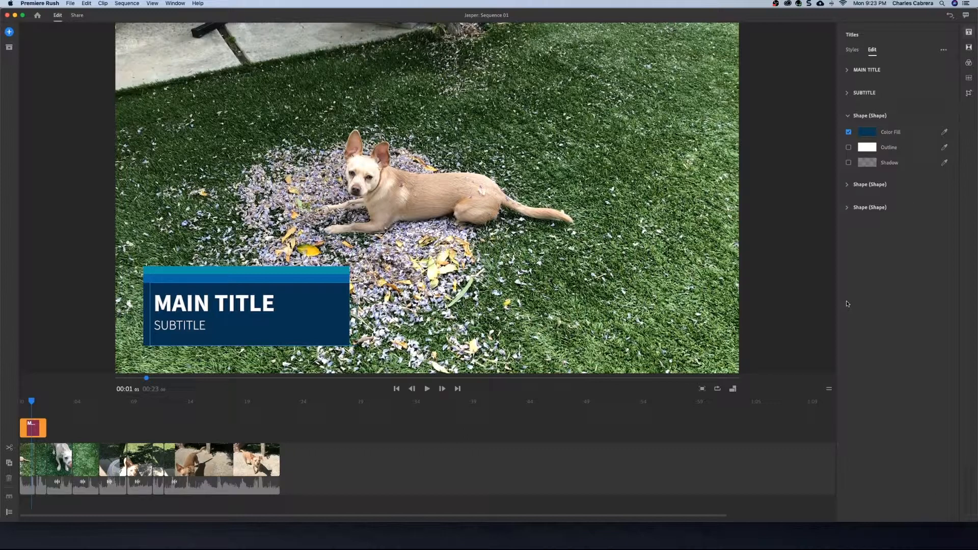
{"action": "left_click", "coordinate": [847, 184]}
{"action": "left_click", "coordinate": [847, 208]}
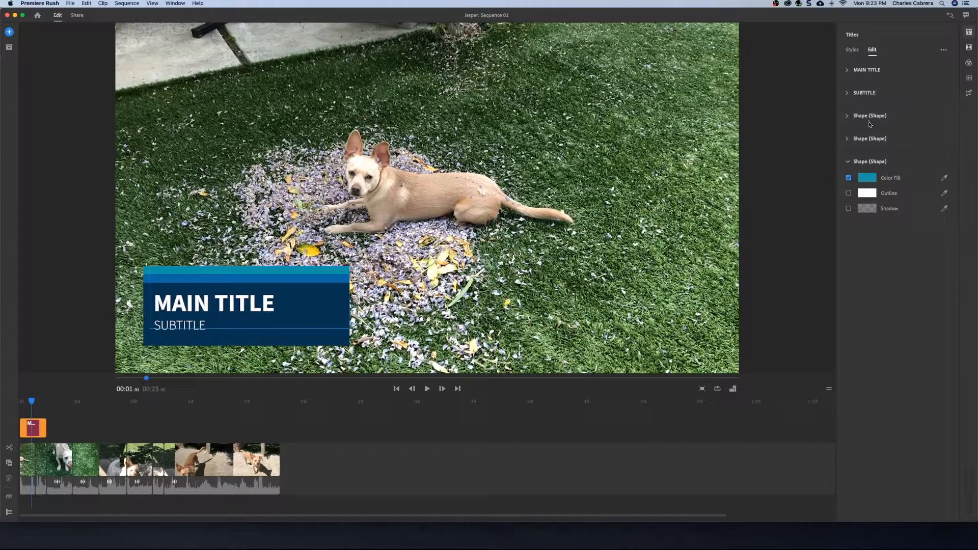
- Set the main title size to about 146 and replace its text with Jasper
{"action": "left_click", "coordinate": [848, 70]}
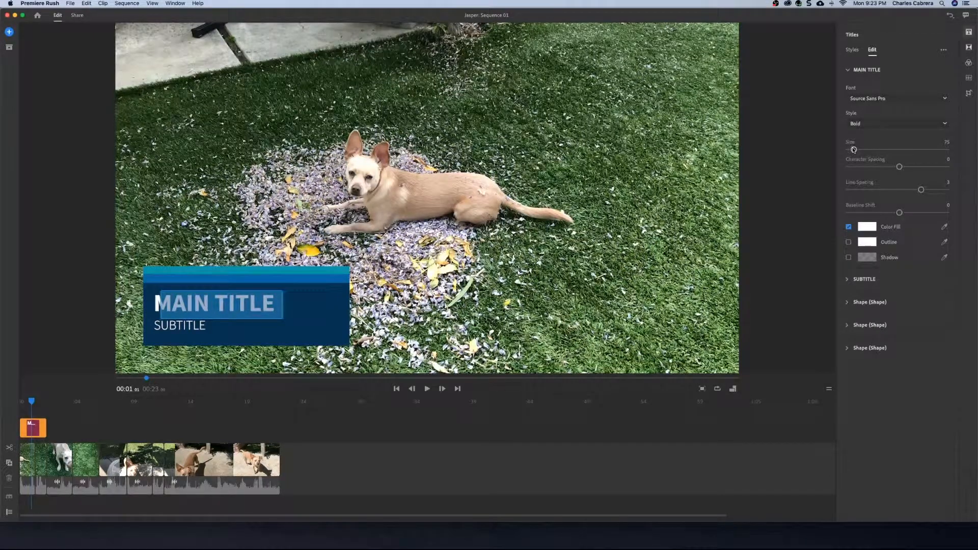
{"action": "left_click_drag", "start_coordinate": [854, 150], "coordinate": [907, 191]}
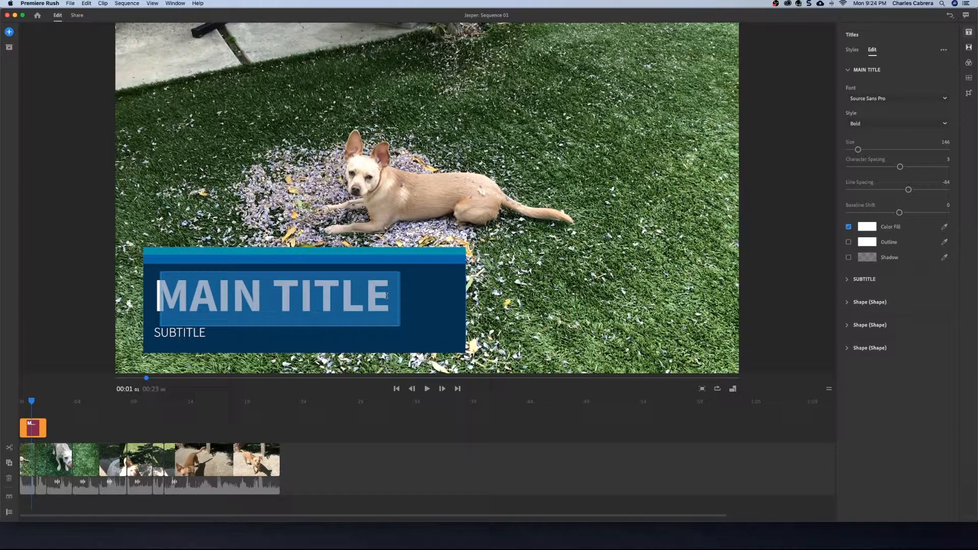
{"action": "type", "text": "J"}
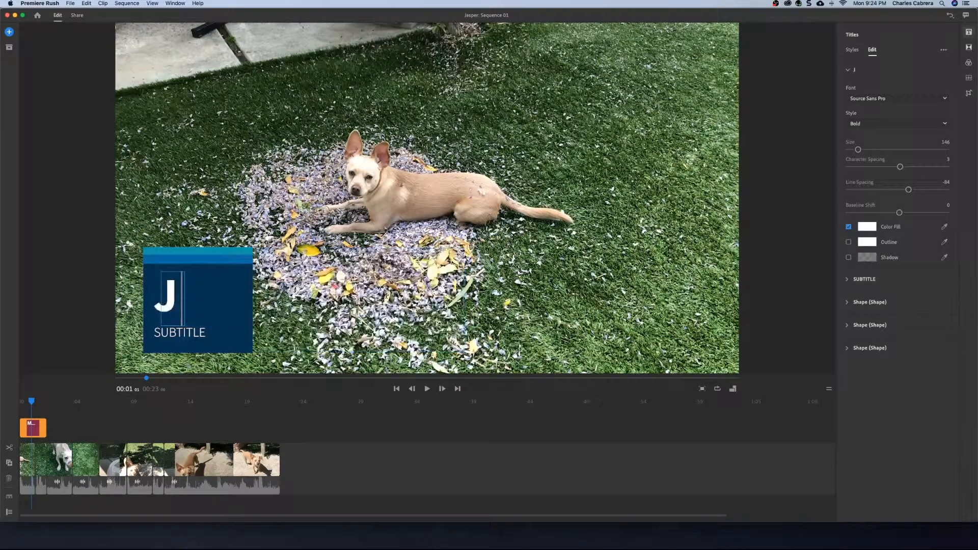
{"action": "type", "text": "asper"}
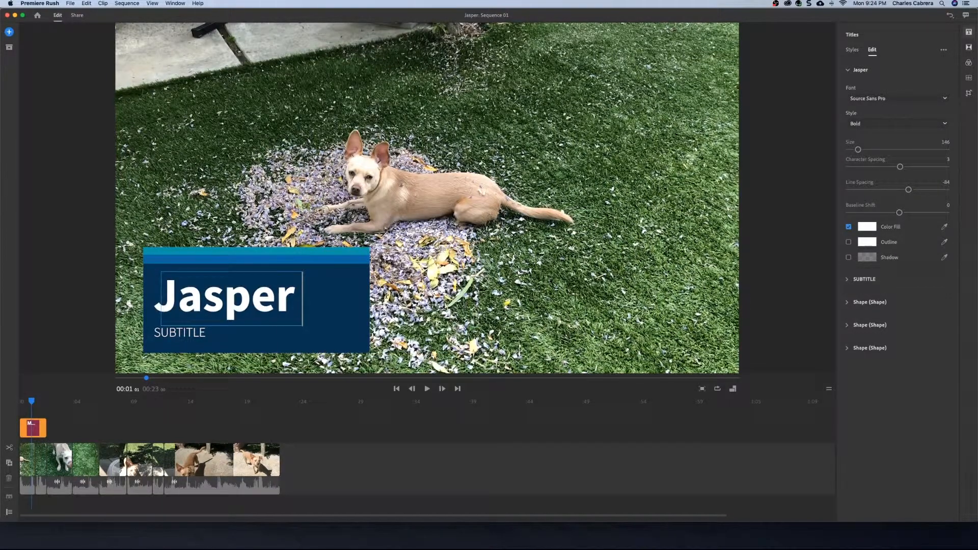
- Replace the subtitle text with I'm Hungry
{"action": "left_click", "coordinate": [847, 280]}
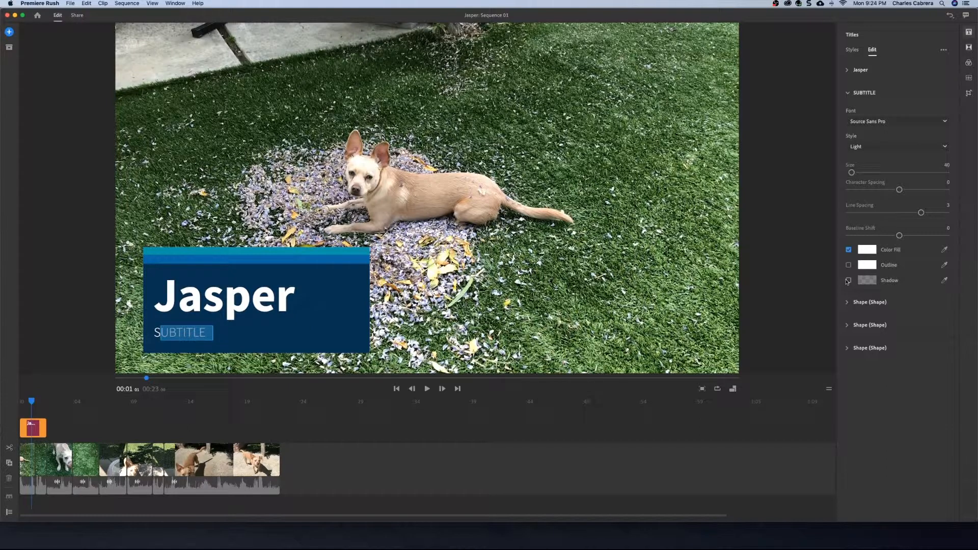
{"action": "left_click", "coordinate": [849, 94]}
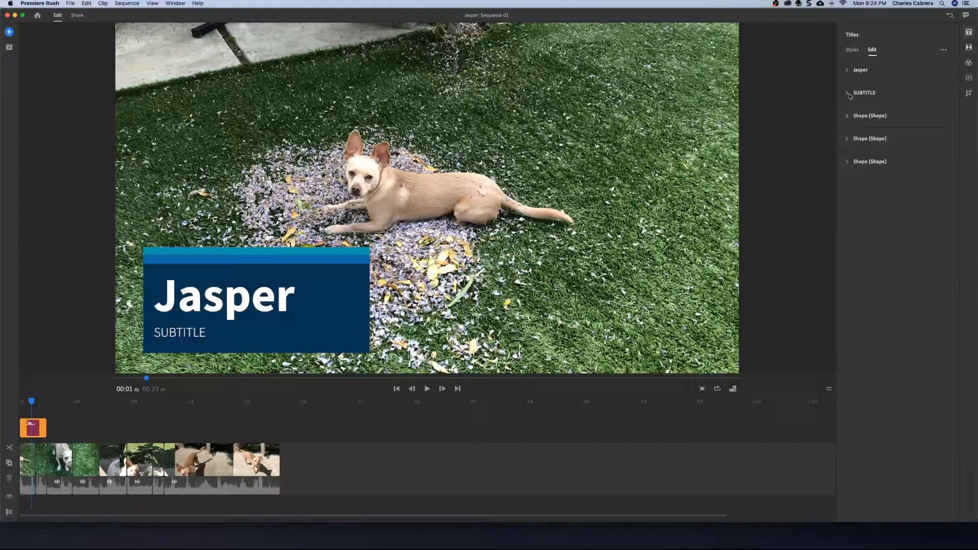
{"action": "left_click", "coordinate": [849, 94]}
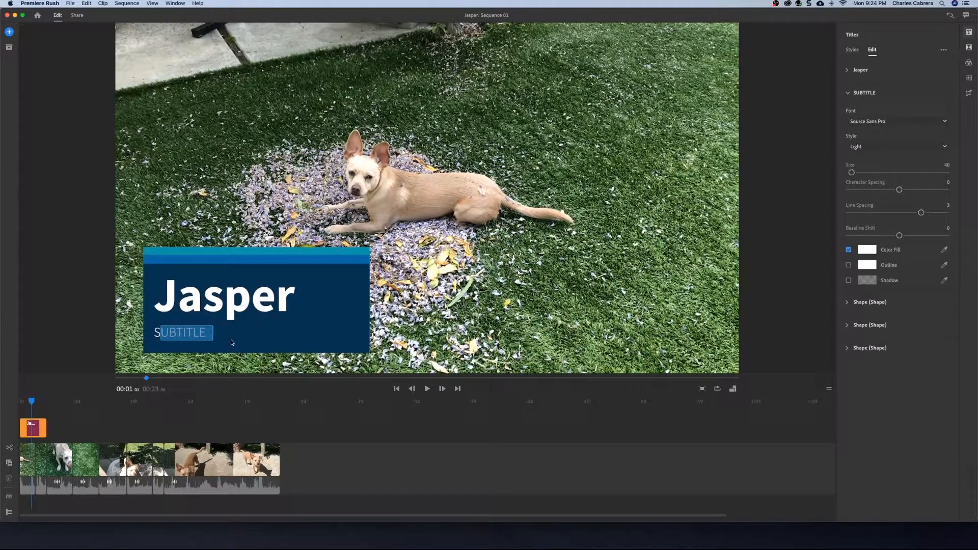
{"action": "key", "text": "BackSpace"}
{"action": "type", "text": "I"}
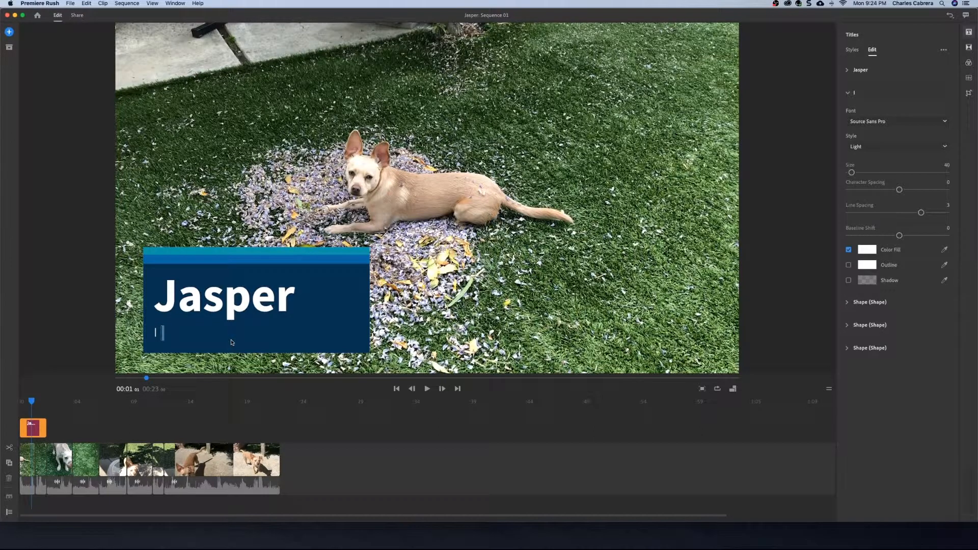
{"action": "type", "text": "'"}
{"action": "type", "text": "m Hun"}
{"action": "type", "text": "gr"}
{"action": "type", "text": "y"}
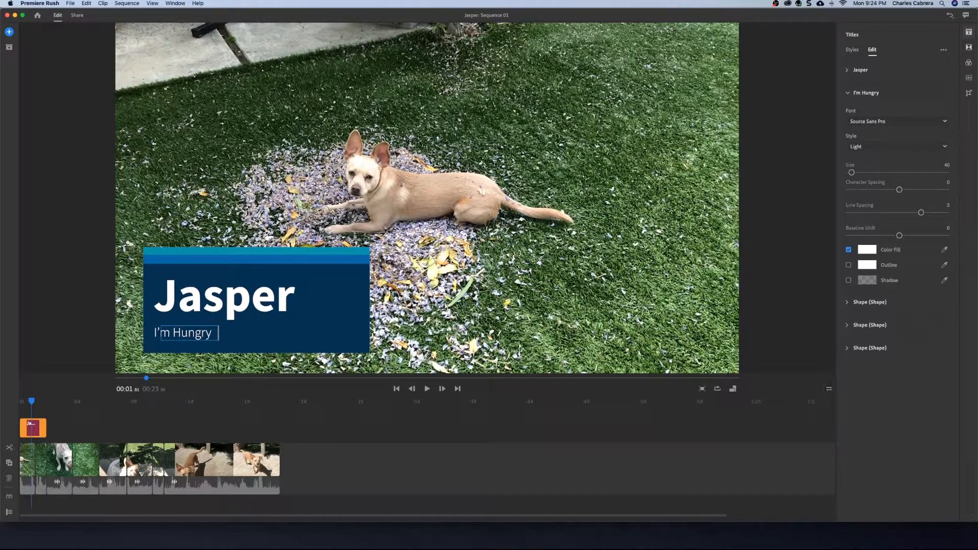
- Play the sequence from the beginning to preview the edited title
{"action": "left_click_drag", "start_coordinate": [31, 401], "coordinate": [19, 402]}
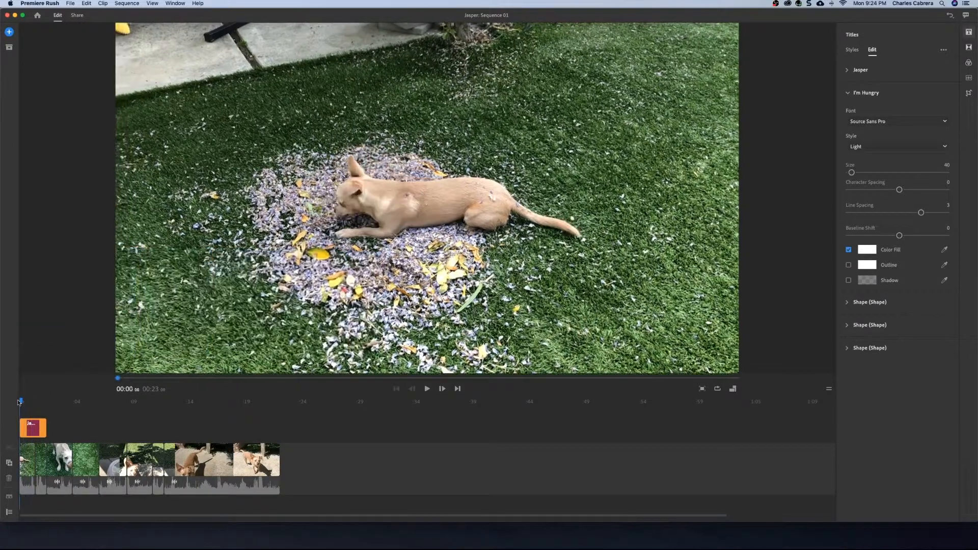
{"action": "key", "text": "space"}
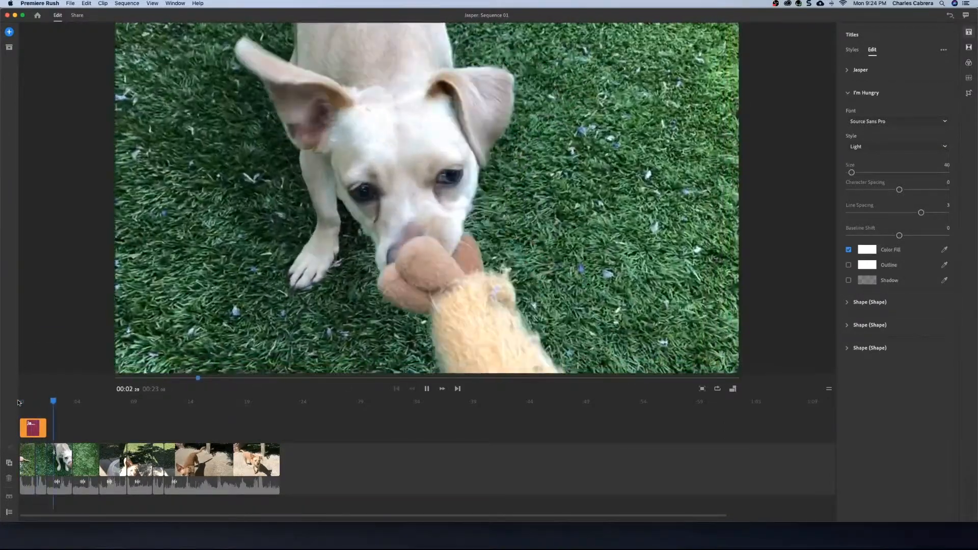
{"action": "key", "text": "space"}
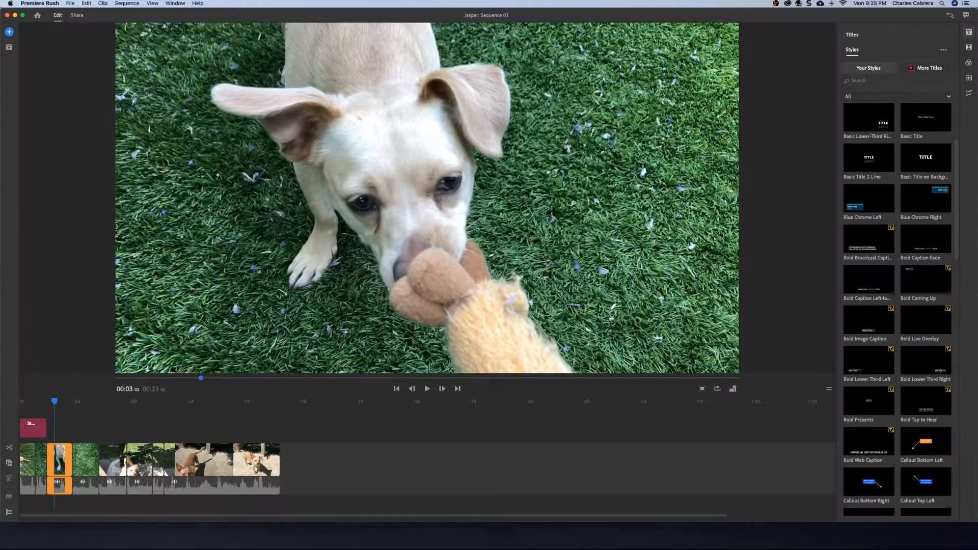
{"action": "left_click", "coordinate": [969, 32]}
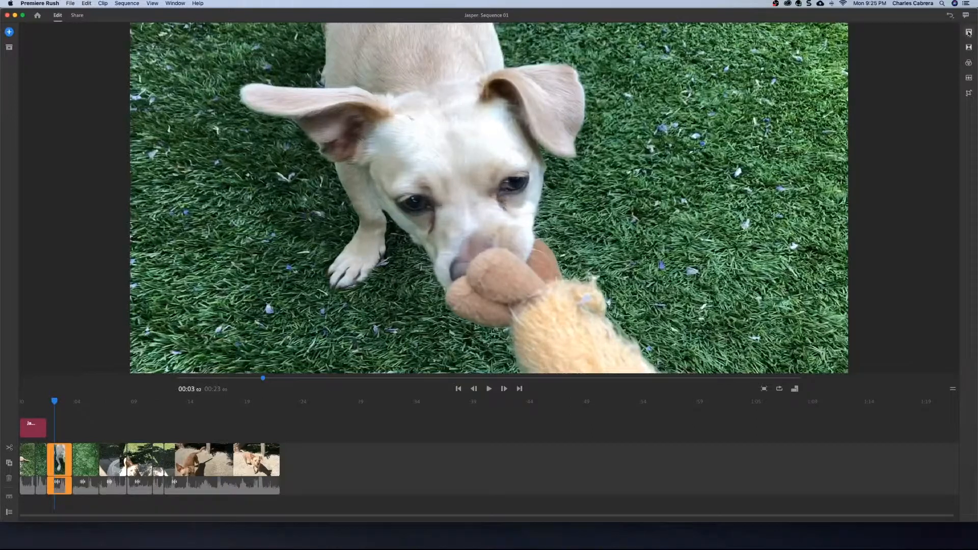
{"action": "left_click", "coordinate": [969, 34]}
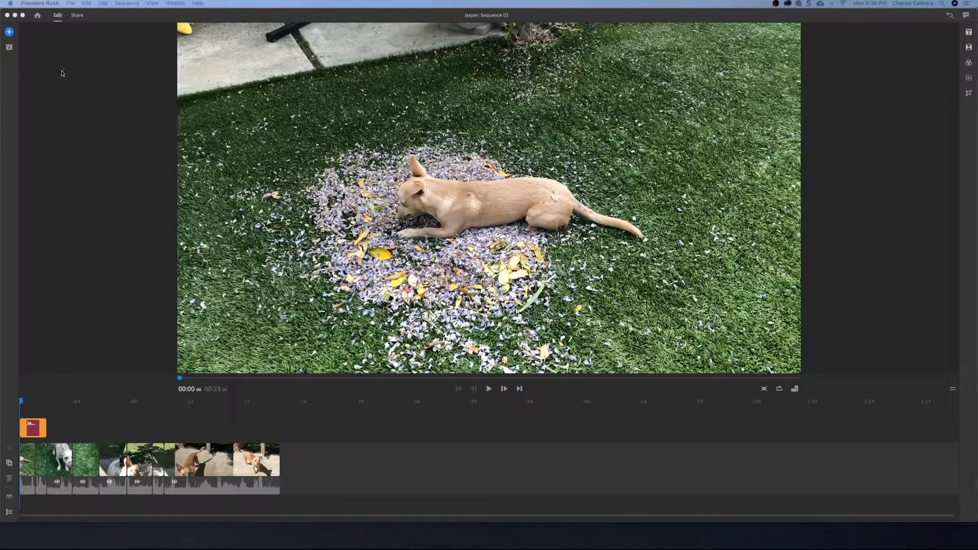
{"action": "left_click", "coordinate": [11, 34]}
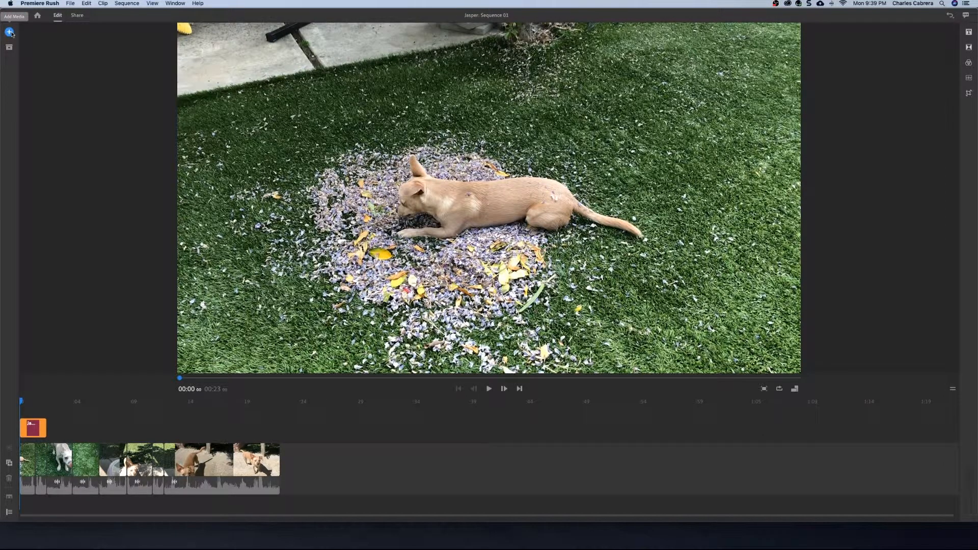
- Preview the Echoes track from Rush Soundtracks in the media browser and add it to the project
{"action": "left_click", "coordinate": [11, 34]}
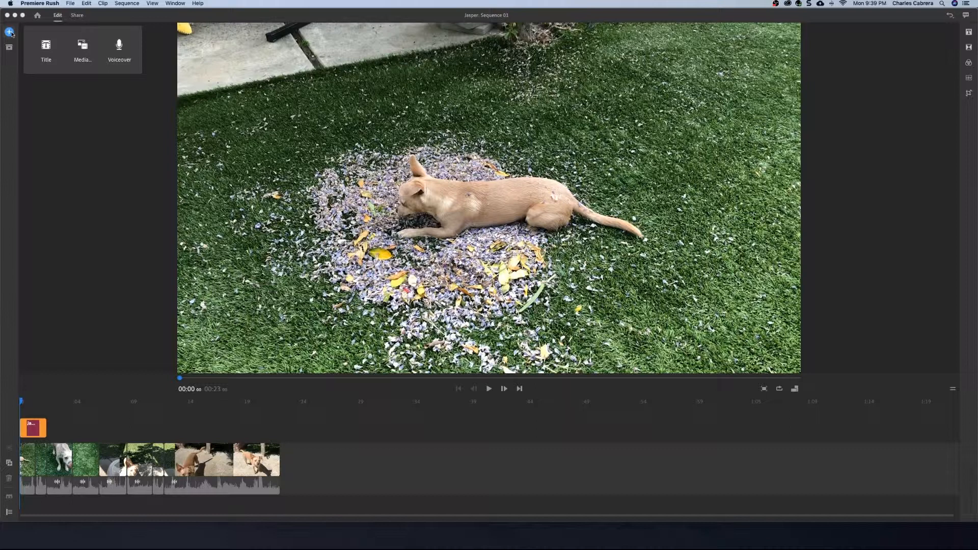
{"action": "left_click", "coordinate": [83, 47]}
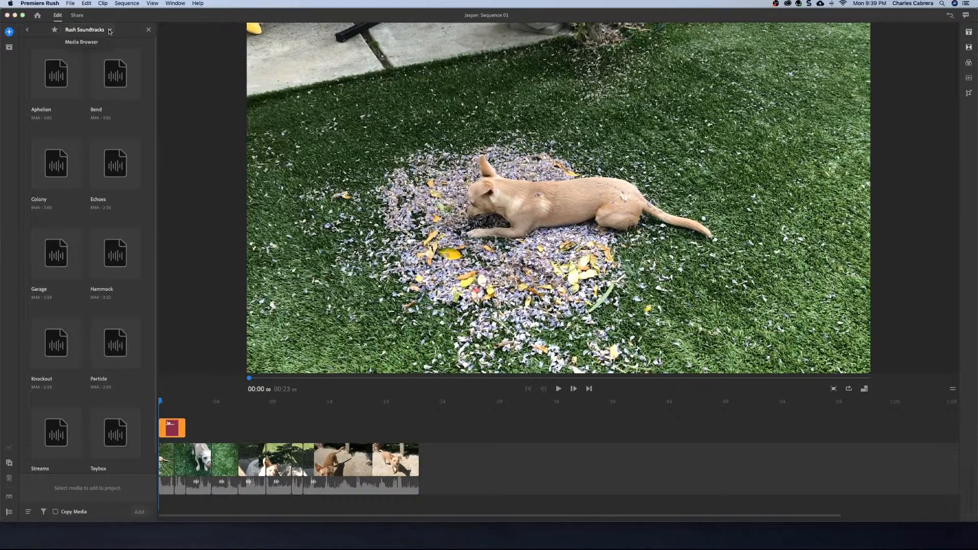
{"action": "left_click", "coordinate": [81, 42]}
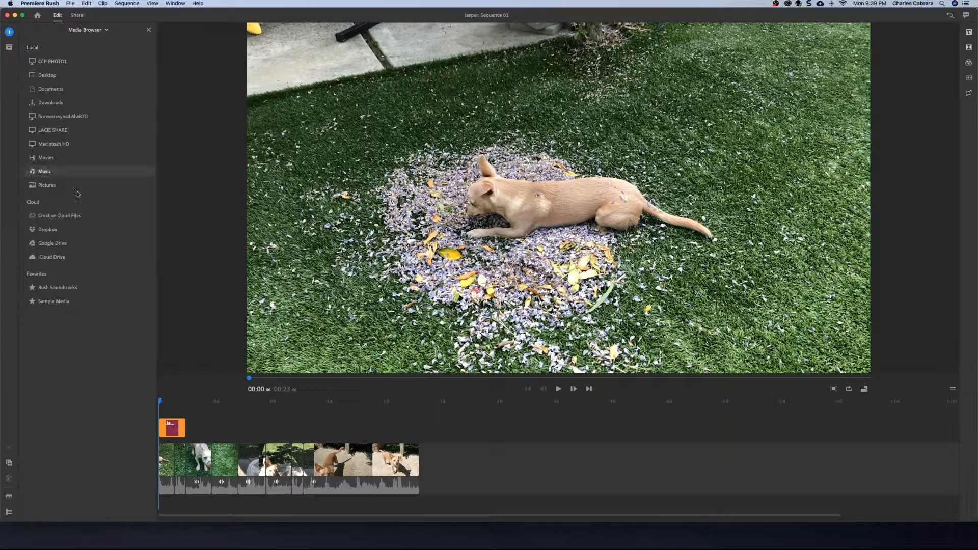
{"action": "left_click", "coordinate": [54, 288]}
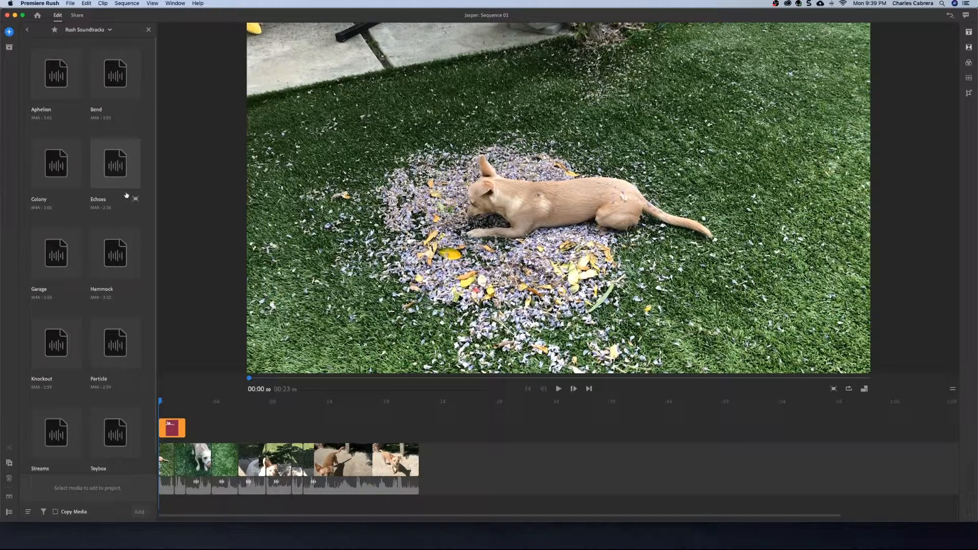
{"action": "left_click", "coordinate": [118, 166]}
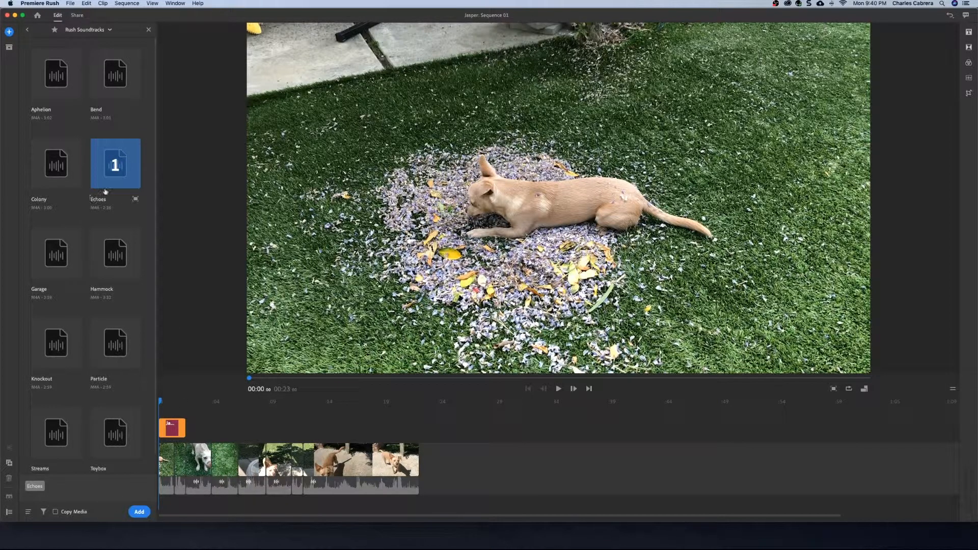
{"action": "left_click", "coordinate": [116, 172]}
{"action": "left_click", "coordinate": [135, 198]}
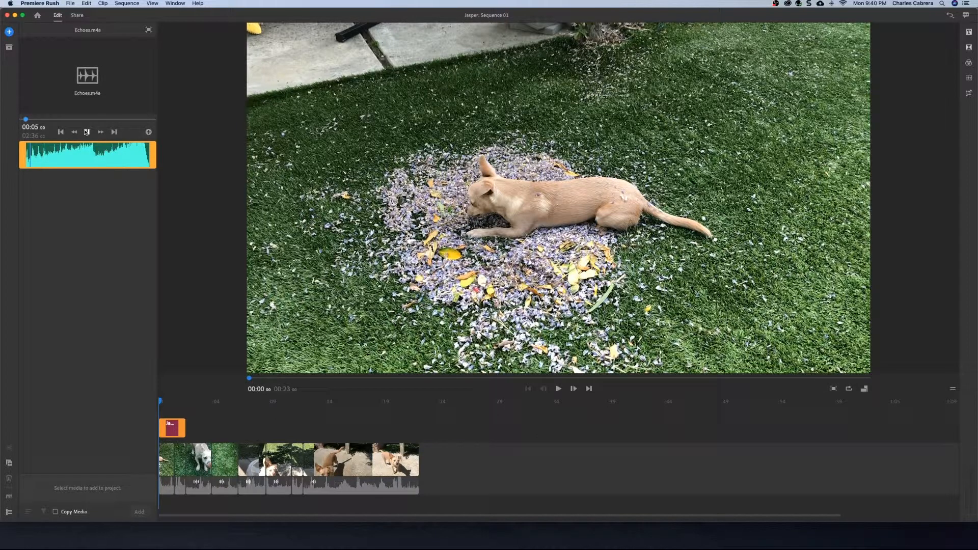
{"action": "left_click", "coordinate": [87, 132]}
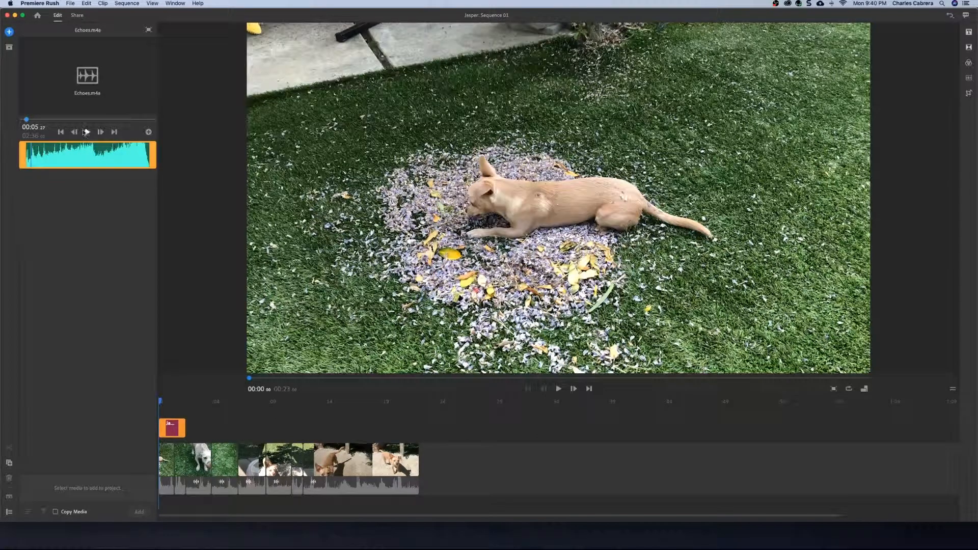
{"action": "left_click", "coordinate": [148, 133]}
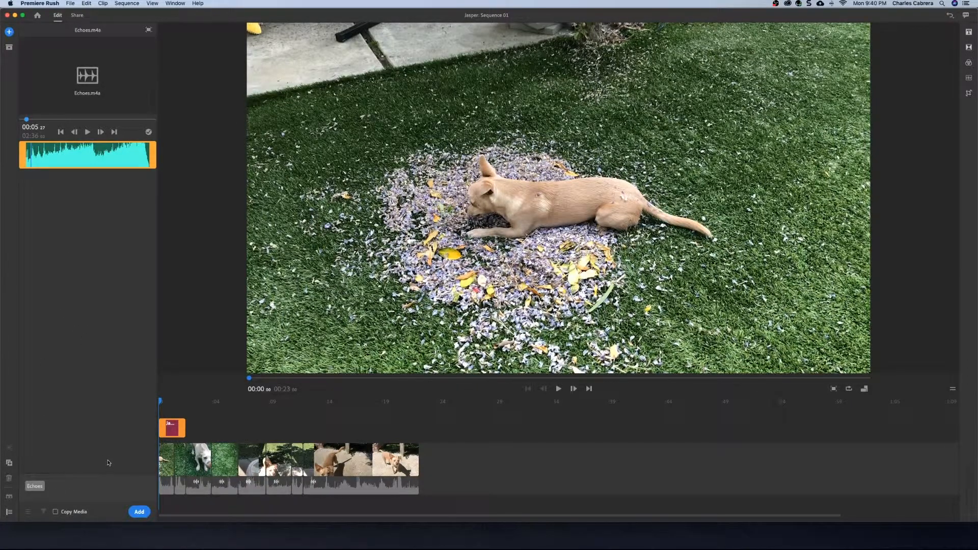
{"action": "left_click", "coordinate": [138, 512]}
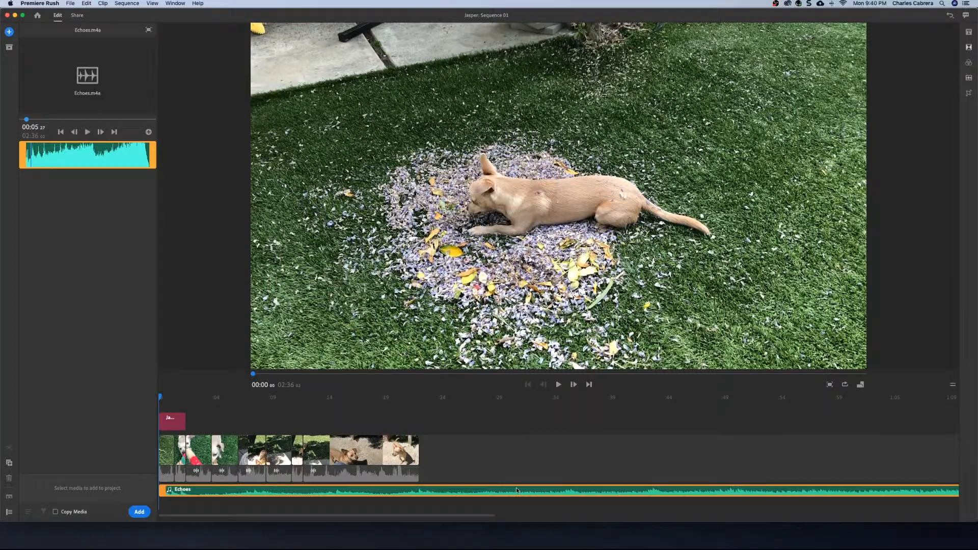
- Trim the Echoes audio clip so it ends with the last video clip, and play the sequence
{"action": "scroll", "coordinate": [467, 488], "scroll_direction": "right", "scroll_amount": 10}
{"action": "scroll", "coordinate": [516, 490], "scroll_direction": "right", "scroll_amount": 3}
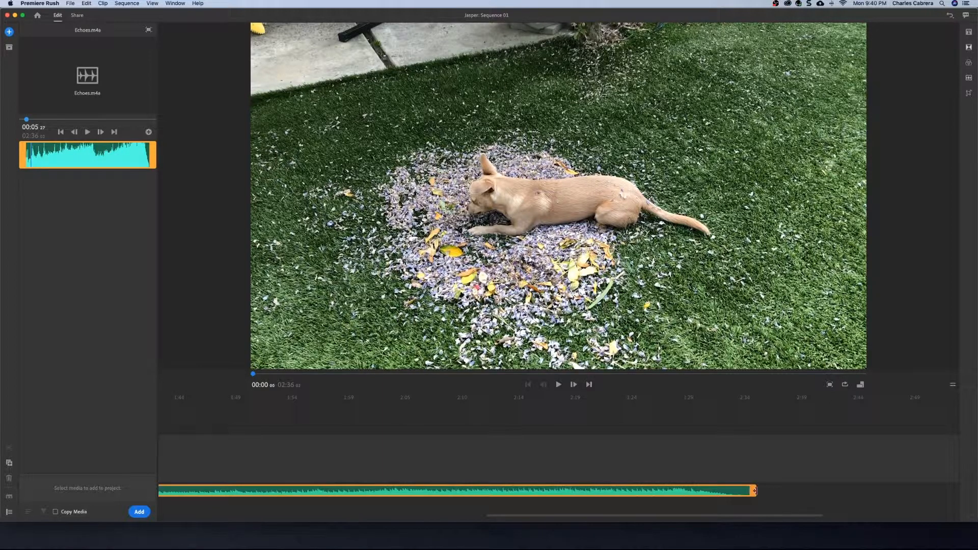
{"action": "left_click_drag", "start_coordinate": [754, 490], "coordinate": [127, 518]}
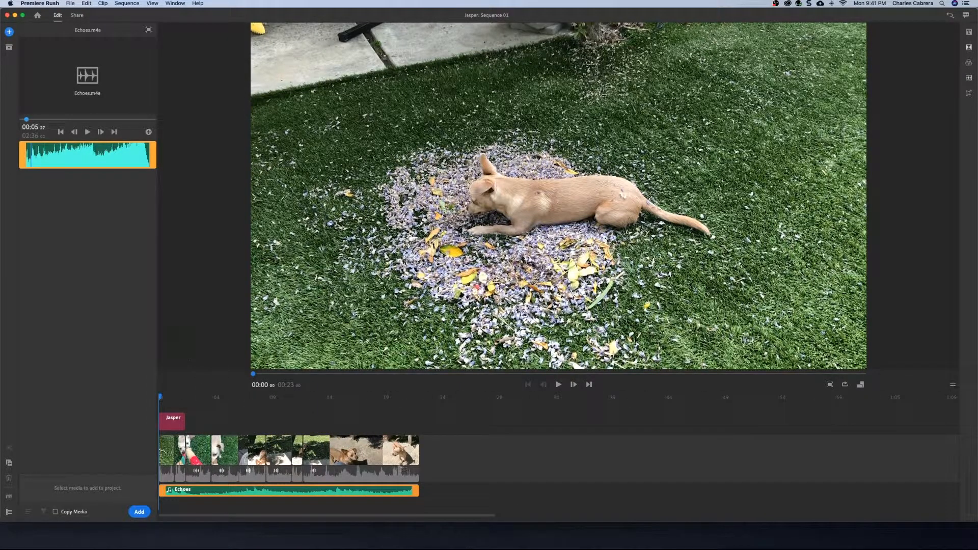
{"action": "key", "text": "space"}
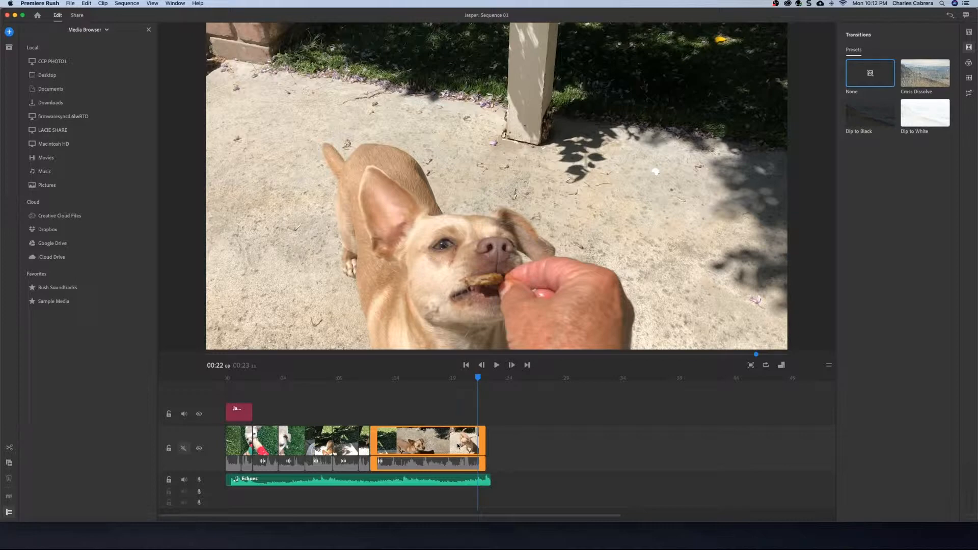
- Apply a Cross Dissolve transition to the end of the last video clip and preview it
{"action": "key", "text": "space"}
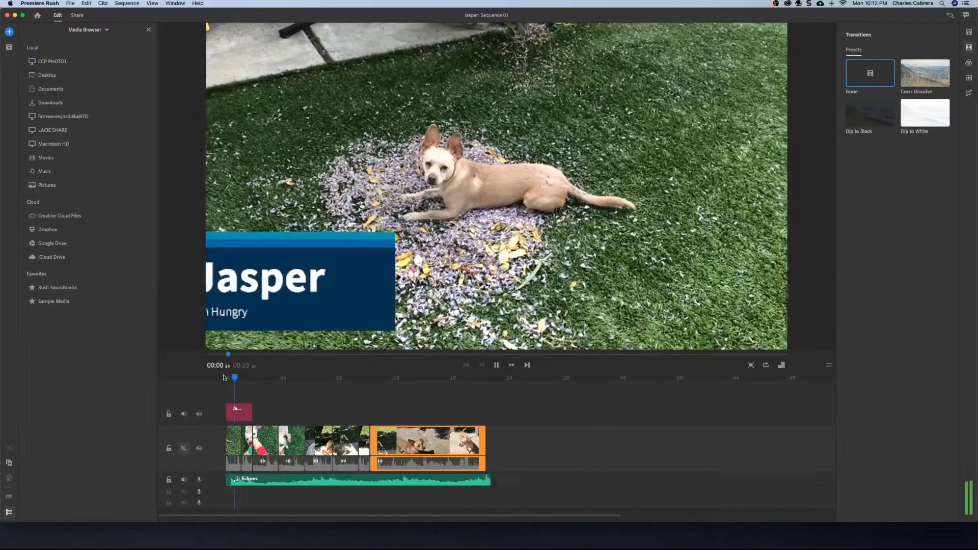
{"action": "left_click_drag", "start_coordinate": [243, 378], "coordinate": [479, 392]}
{"action": "left_click", "coordinate": [468, 444]}
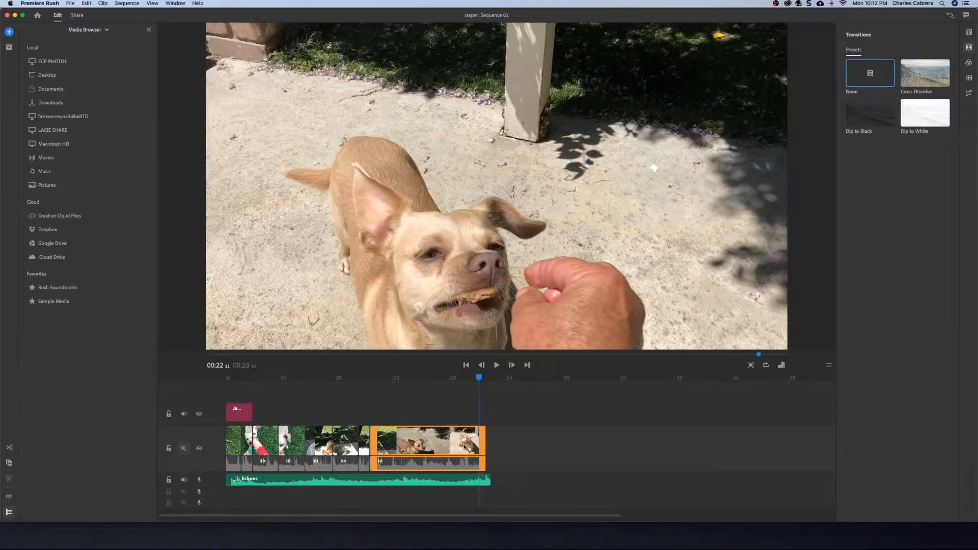
{"action": "left_click", "coordinate": [464, 447]}
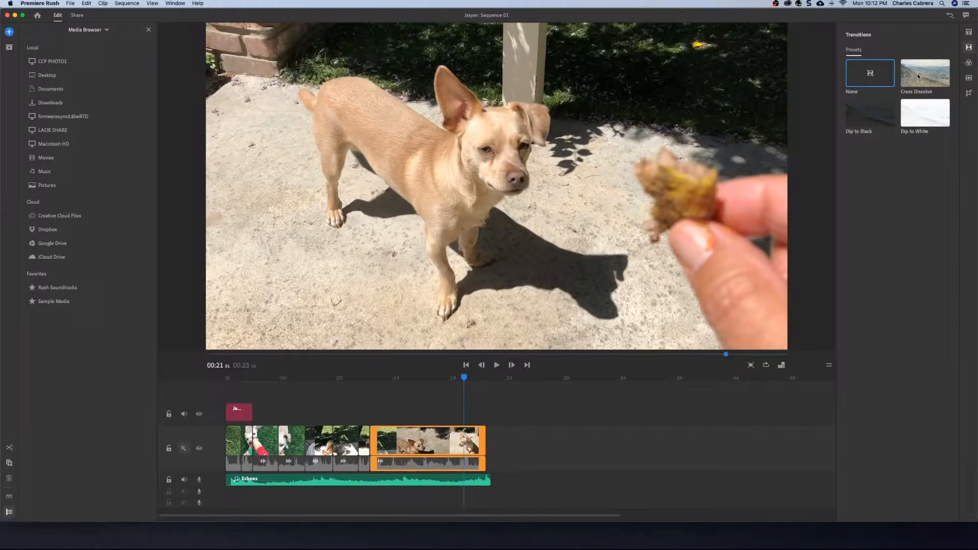
{"action": "mouse_move", "coordinate": [918, 76]}
{"action": "left_mouse_down"}
{"action": "mouse_move", "coordinate": [914, 106]}
{"action": "mouse_move", "coordinate": [748, 327]}
{"action": "mouse_move", "coordinate": [529, 460]}
{"action": "mouse_move", "coordinate": [485, 443]}
{"action": "left_mouse_up"}
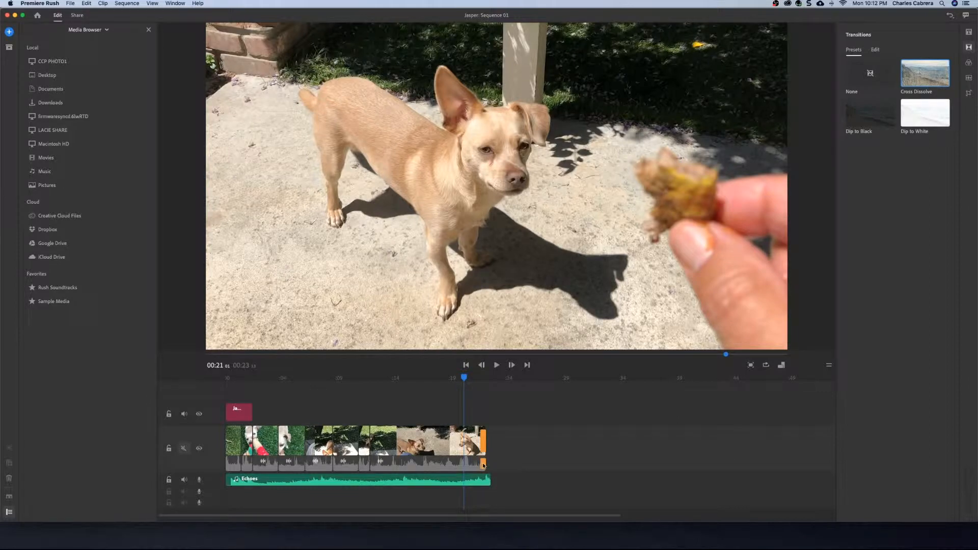
{"action": "left_click", "coordinate": [484, 464]}
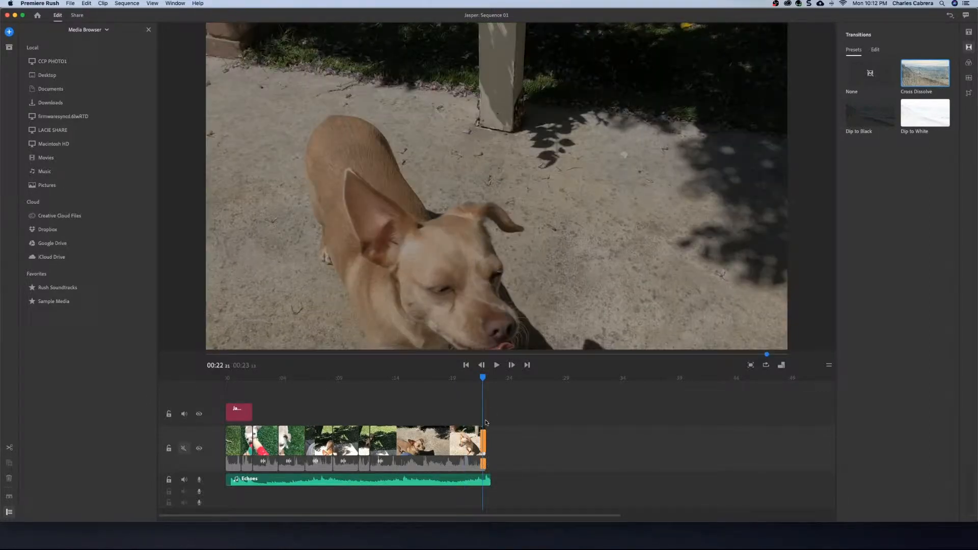
{"action": "left_click", "coordinate": [477, 379]}
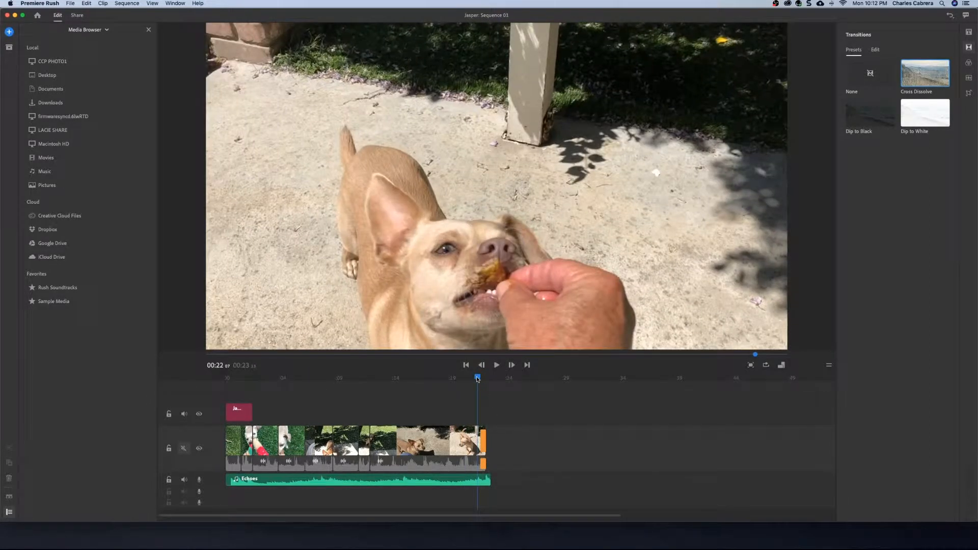
{"action": "key", "text": "space"}
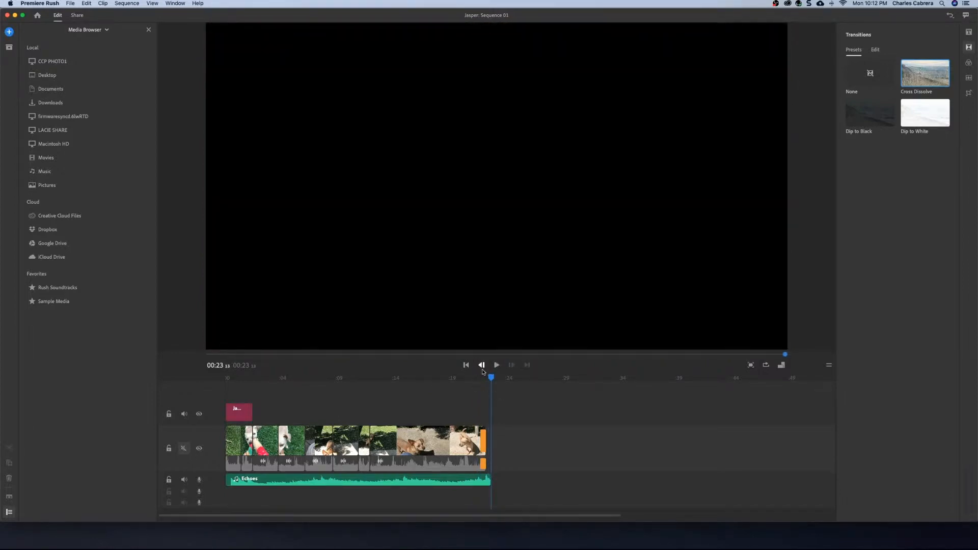
- Apply a Cross Dissolve transition to the end of the Echoes audio clip and preview it
{"action": "left_click_drag", "start_coordinate": [490, 377], "coordinate": [465, 379]}
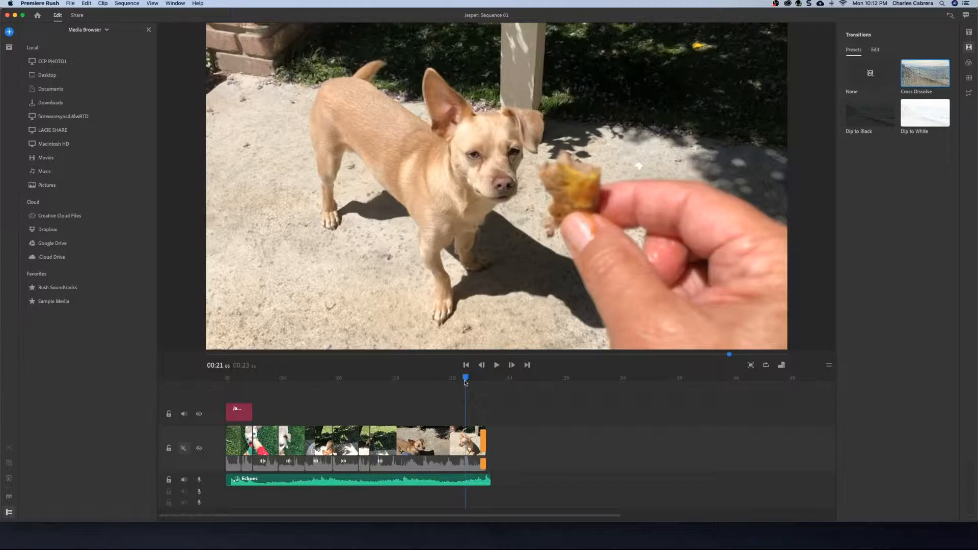
{"action": "left_click", "coordinate": [480, 480]}
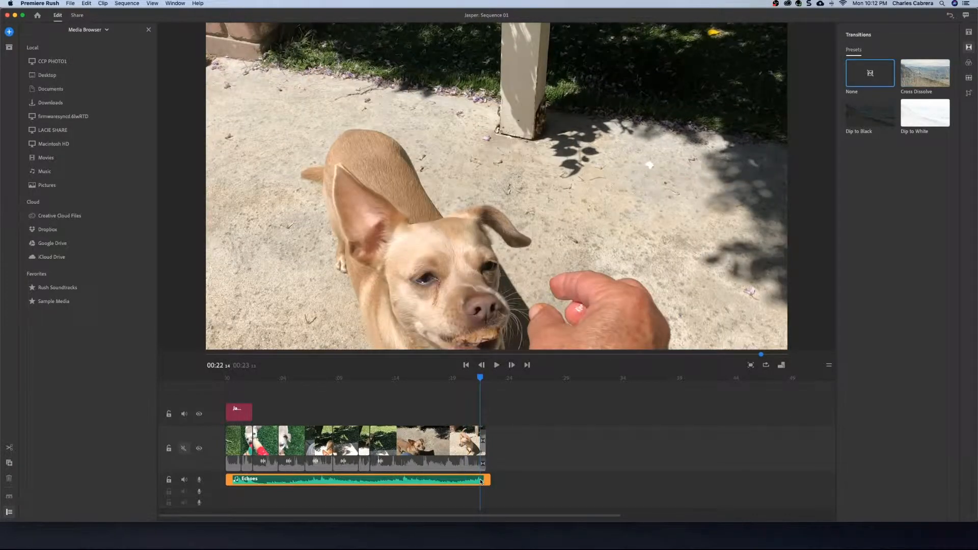
{"action": "left_click_drag", "start_coordinate": [481, 377], "coordinate": [474, 379]}
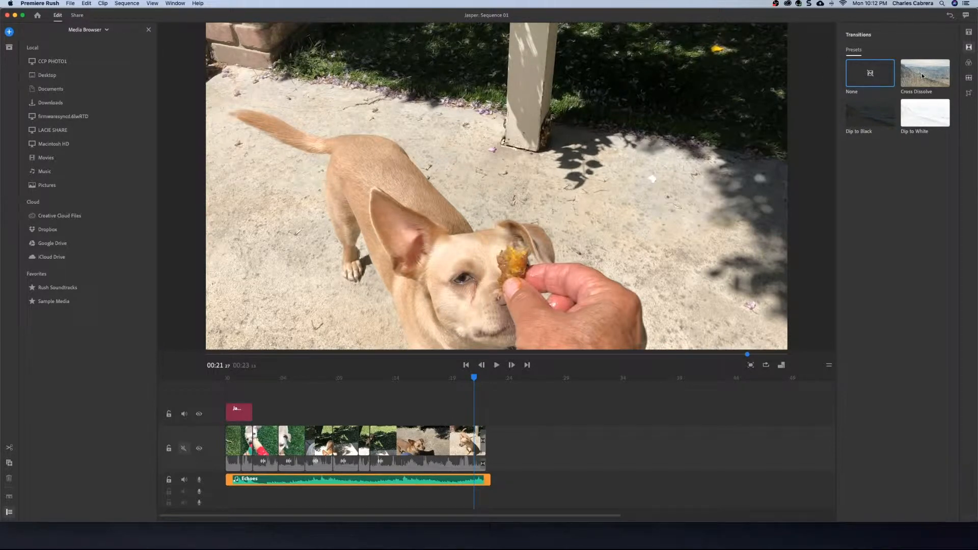
{"action": "left_click_drag", "start_coordinate": [922, 76], "coordinate": [490, 481]}
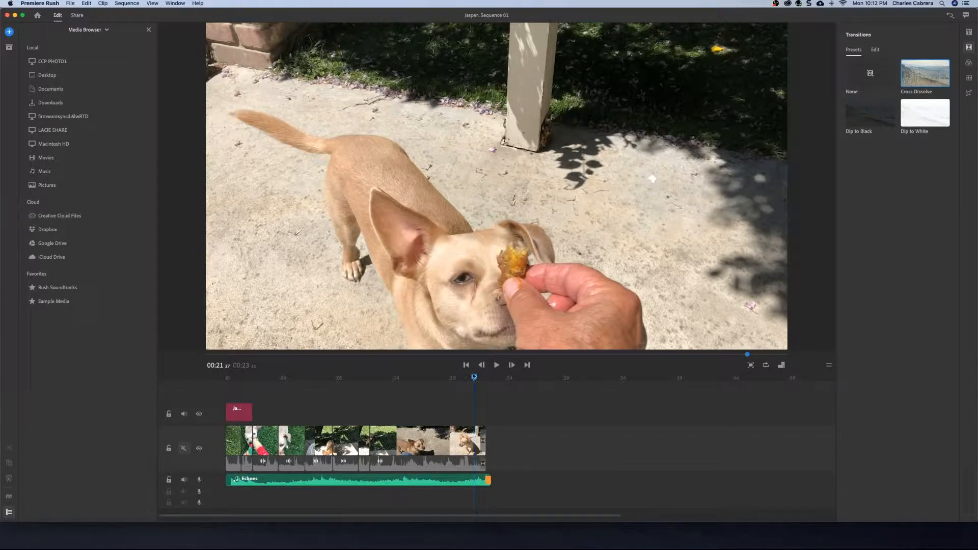
{"action": "key", "text": "space"}
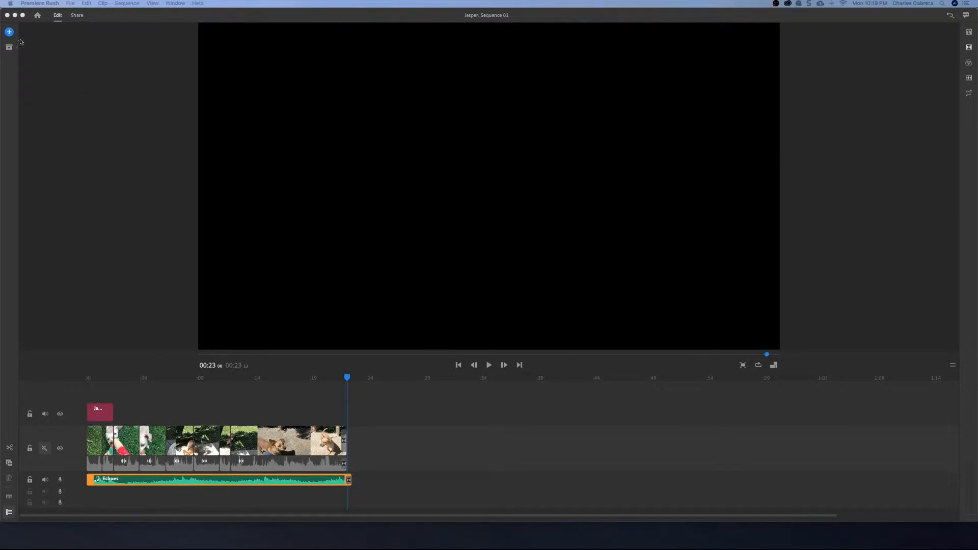
- Add a new title after the video clips with the text The End
{"action": "left_click", "coordinate": [9, 31]}
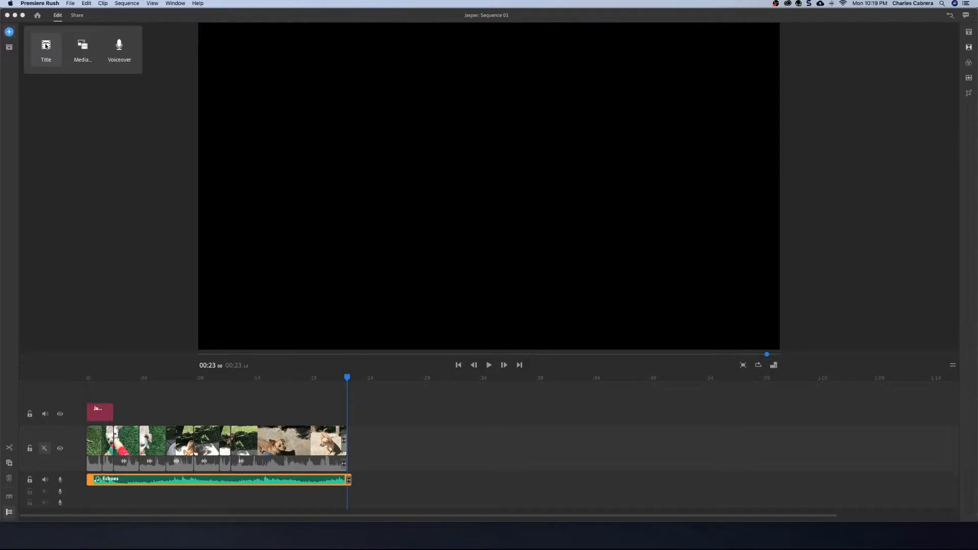
{"action": "left_click", "coordinate": [46, 46]}
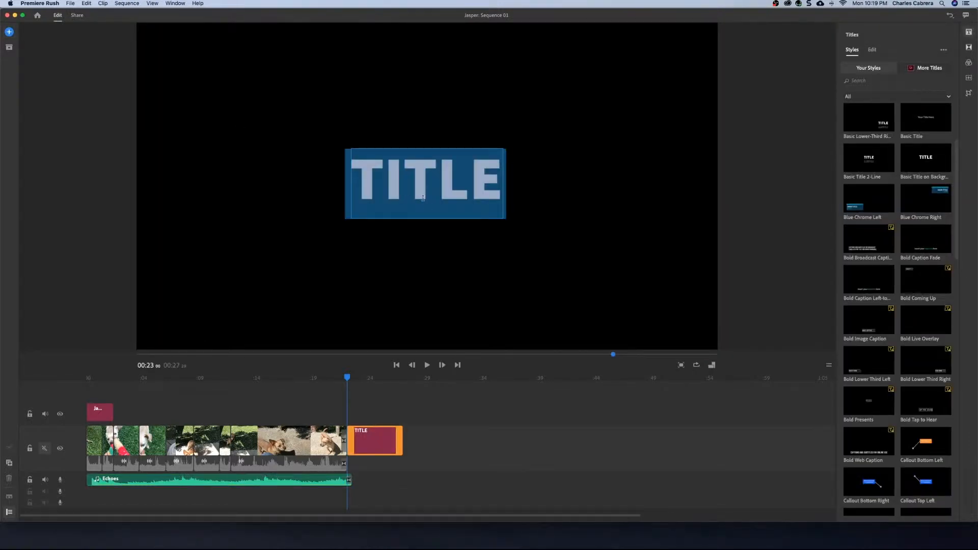
{"action": "type", "text": "The"}
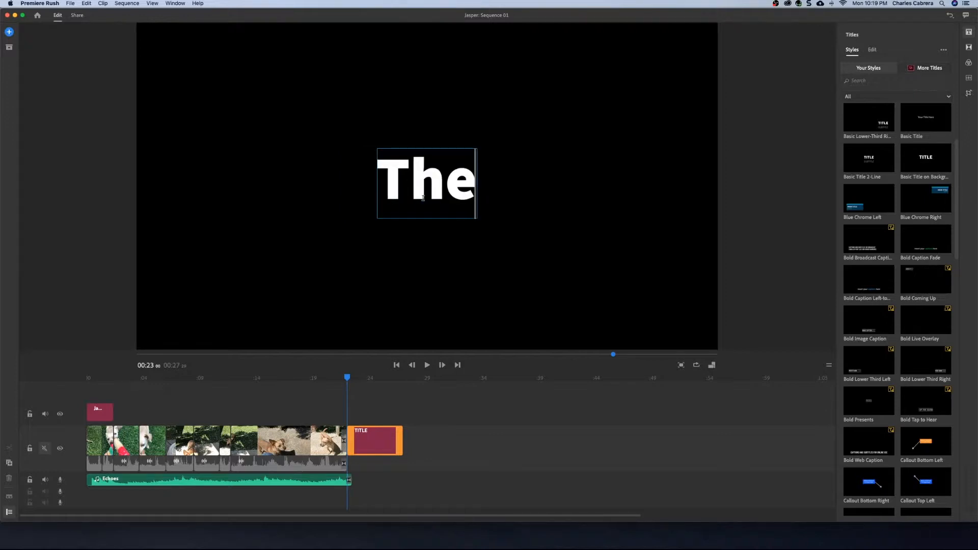
{"action": "type", "text": " End"}
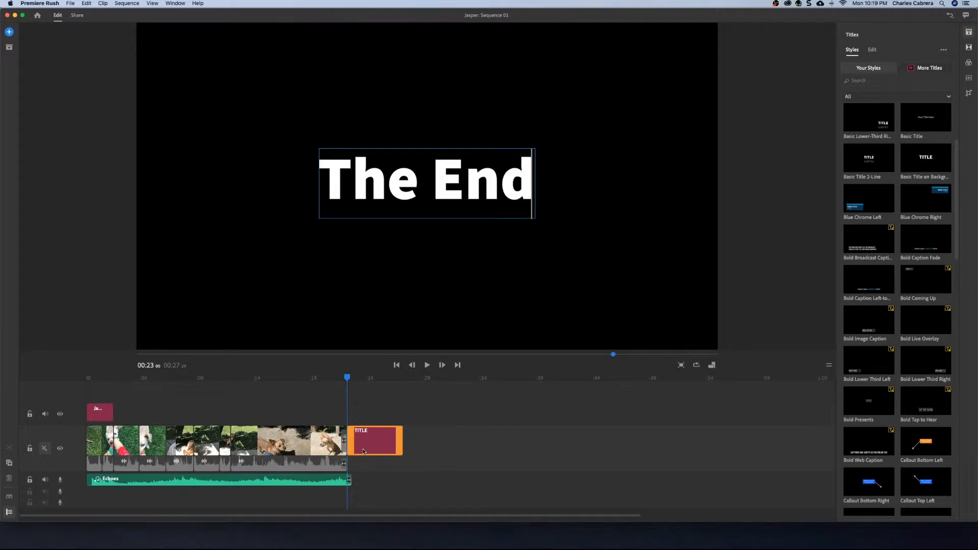
- Extend the Echoes audio clip to the end of The End title
{"action": "left_click", "coordinate": [364, 452]}
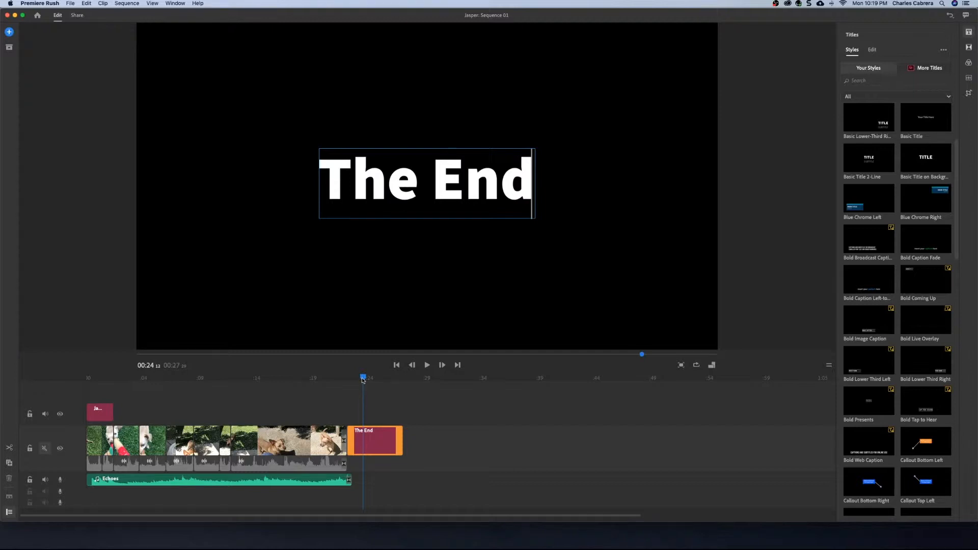
{"action": "left_click_drag", "start_coordinate": [362, 379], "coordinate": [363, 380]}
{"action": "left_click_drag", "start_coordinate": [353, 479], "coordinate": [408, 479]}
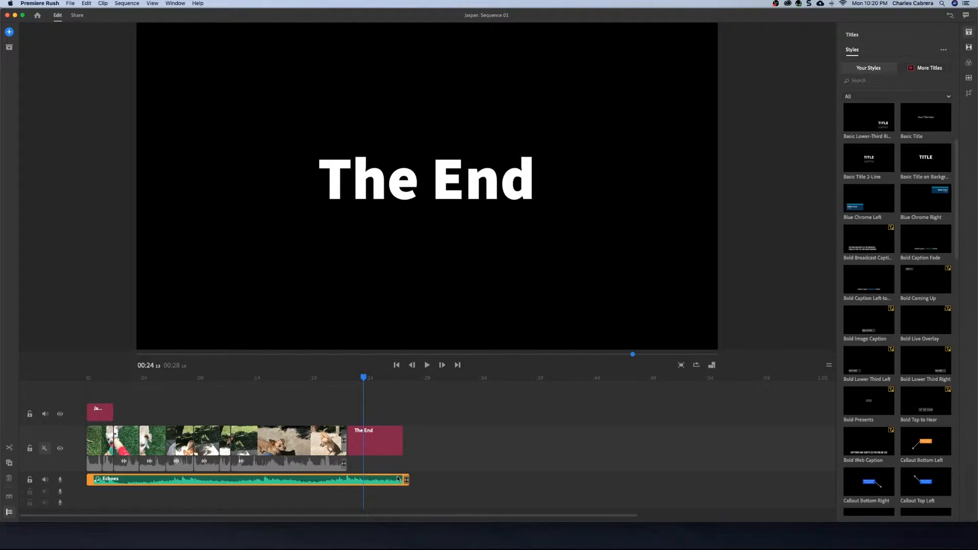
- Apply a Cross Dissolve transition to The End title clip and play the ending back
{"action": "left_click", "coordinate": [373, 442]}
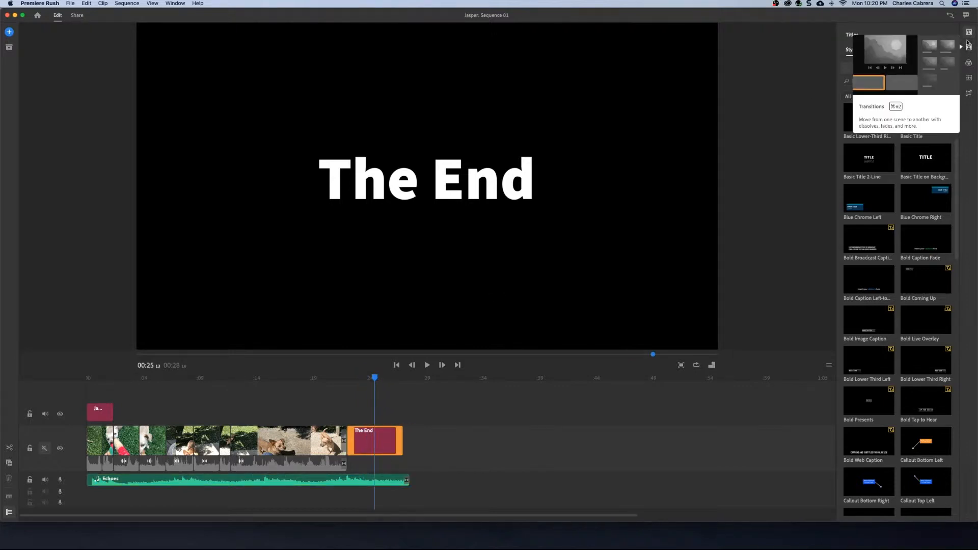
{"action": "left_click", "coordinate": [968, 47]}
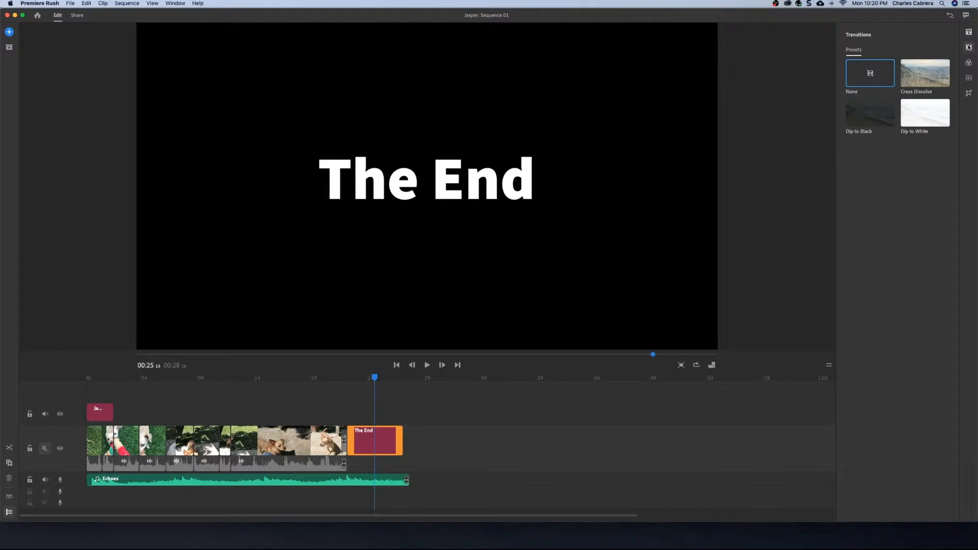
{"action": "left_click", "coordinate": [926, 73]}
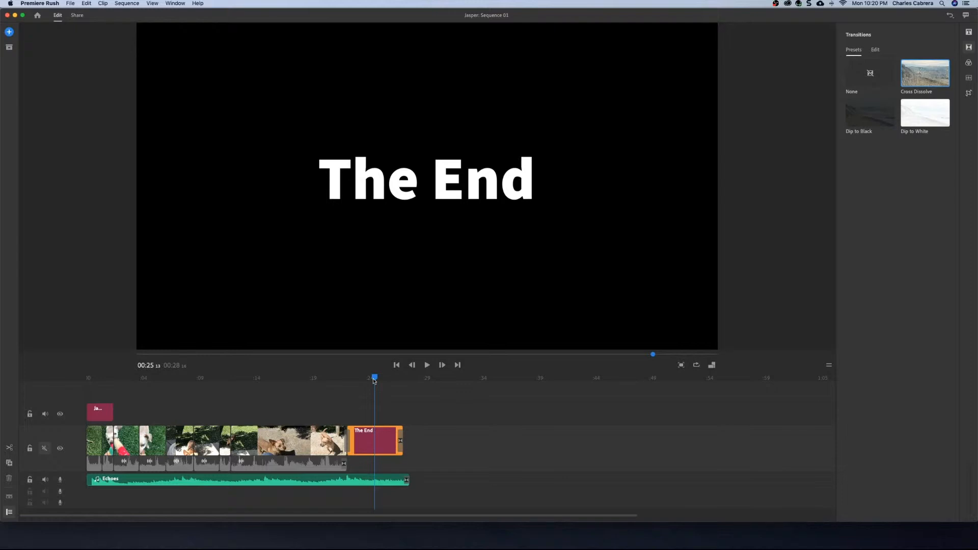
{"action": "left_click_drag", "start_coordinate": [374, 381], "coordinate": [333, 383]}
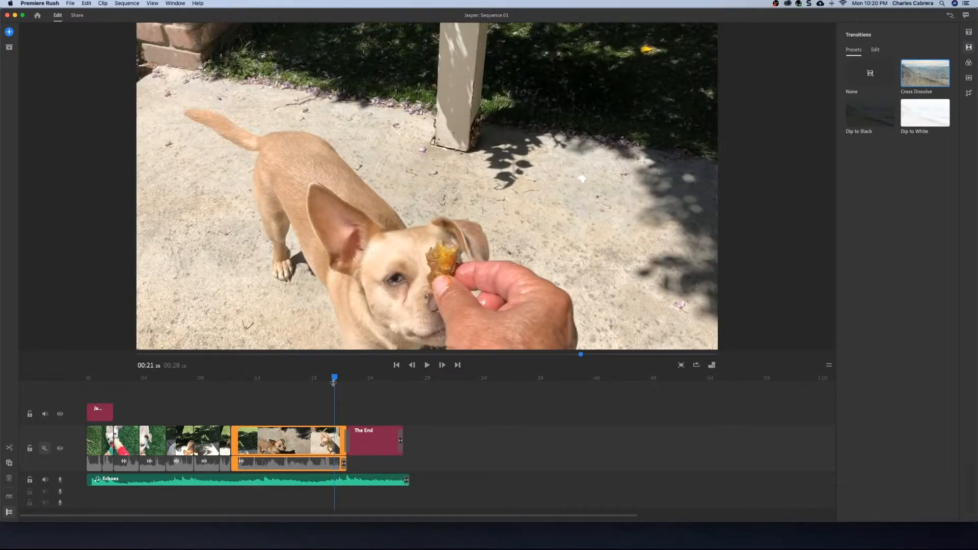
{"action": "key", "text": "space"}
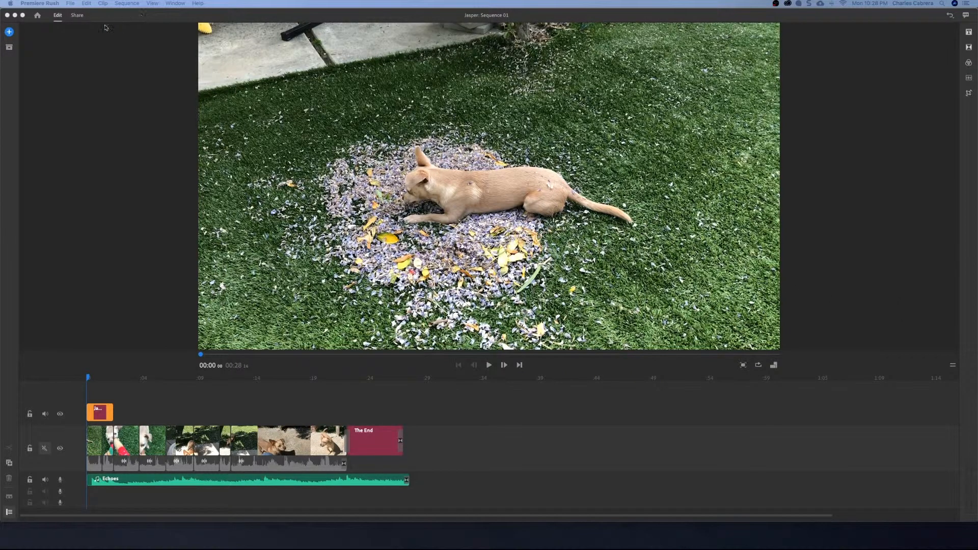
- Open the Share workspace and set the export file name to Jasper
{"action": "left_click", "coordinate": [77, 16]}
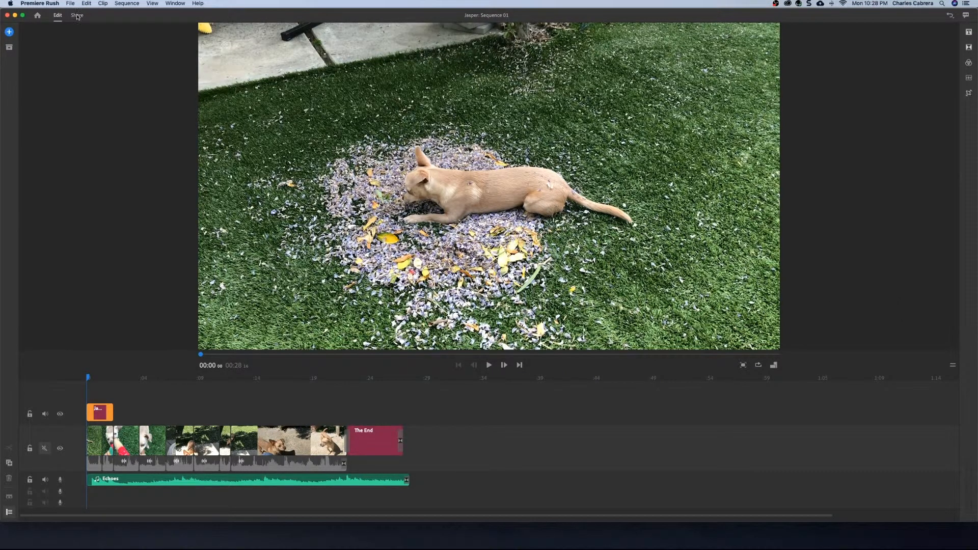
{"action": "left_click", "coordinate": [77, 16]}
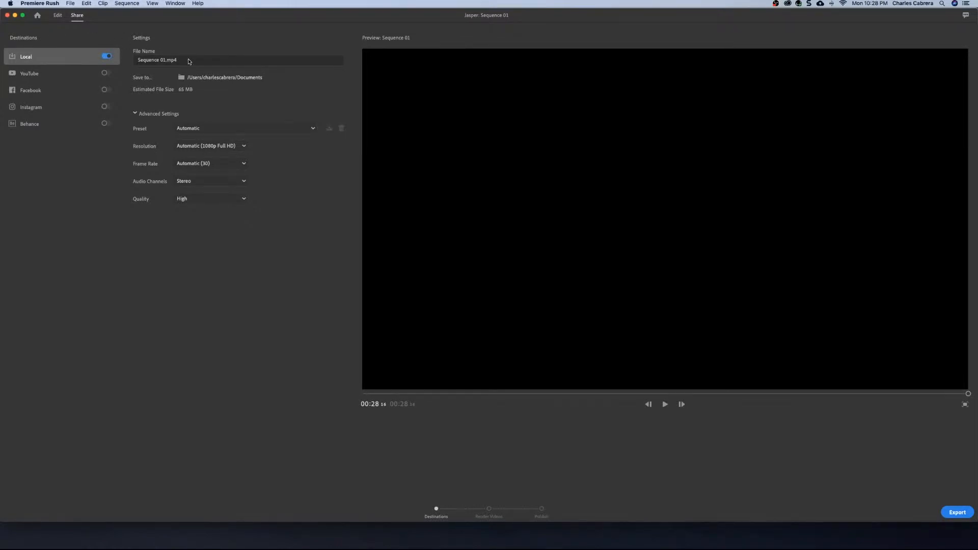
{"action": "left_click", "coordinate": [188, 60]}
{"action": "left_click_drag", "start_coordinate": [164, 60], "coordinate": [137, 56]}
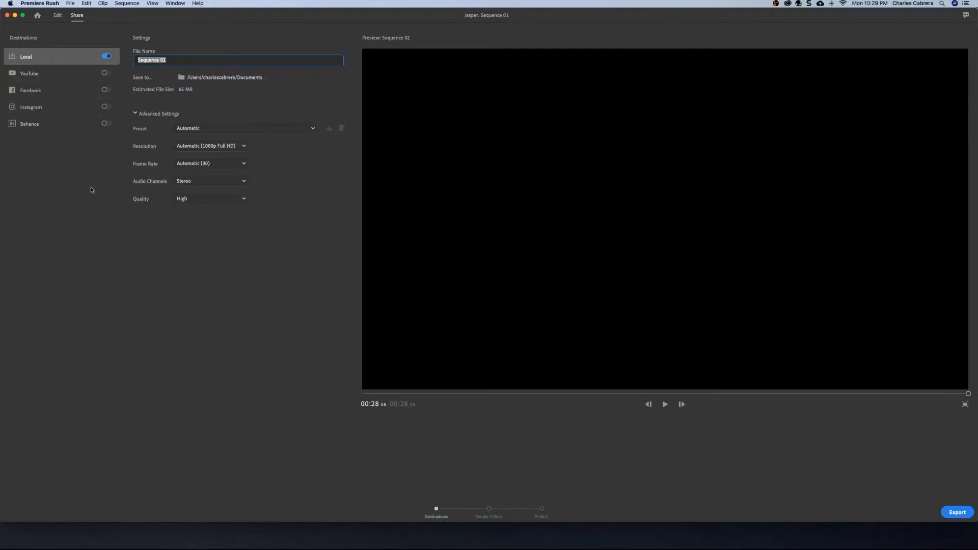
{"action": "type", "text": "H"}
{"action": "key", "text": "BackSpace"}
{"action": "type", "text": "Jasper"}
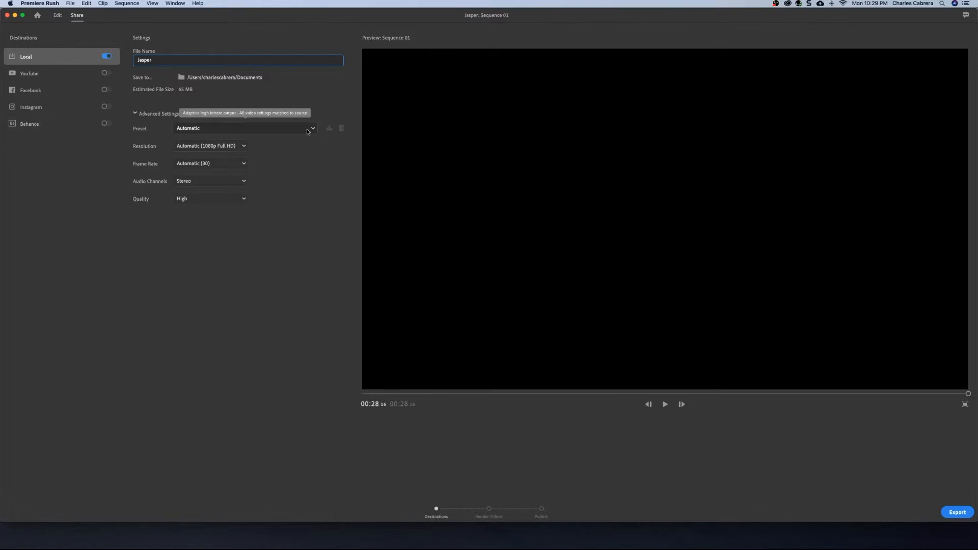
- Export the video locally with the Automatic preset and play back the rendered file
{"action": "left_click", "coordinate": [313, 129]}
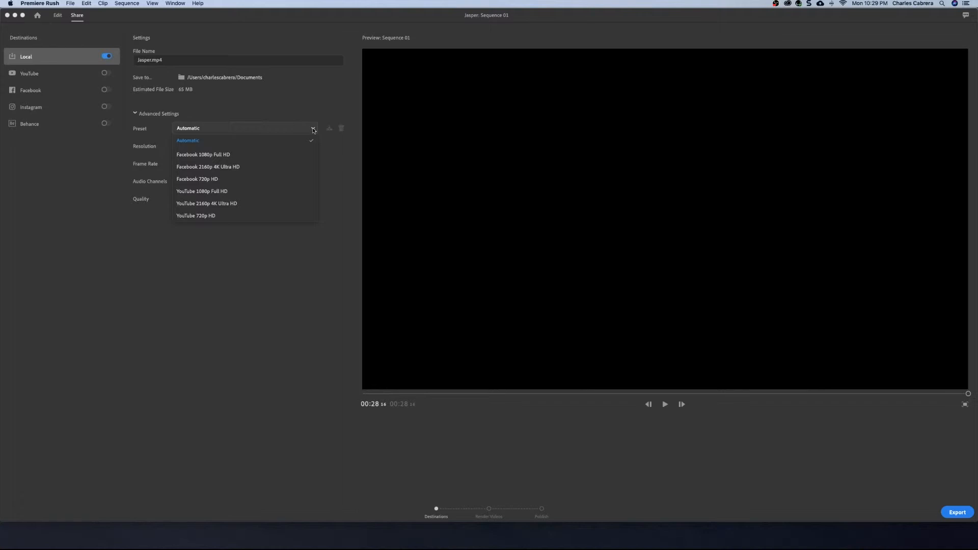
{"action": "left_click", "coordinate": [293, 104]}
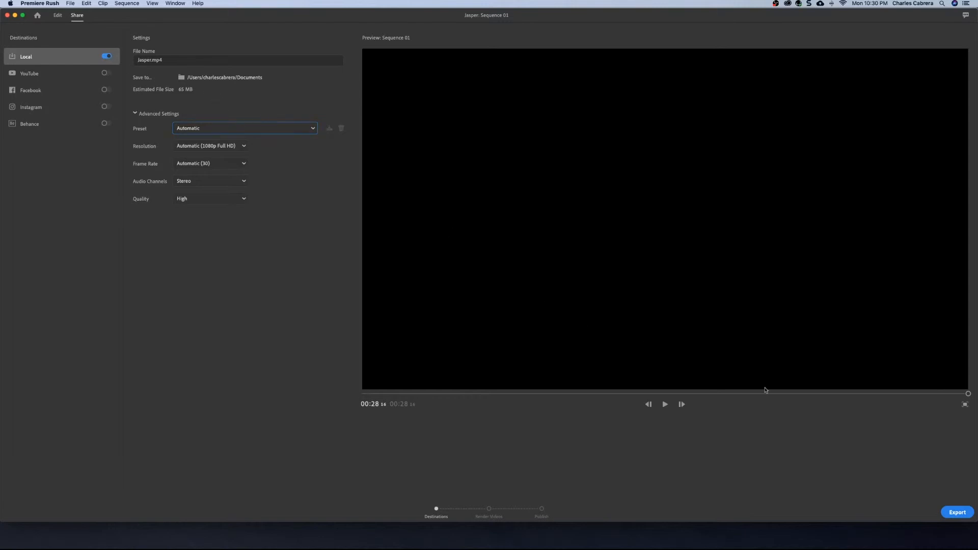
{"action": "left_click", "coordinate": [949, 512]}
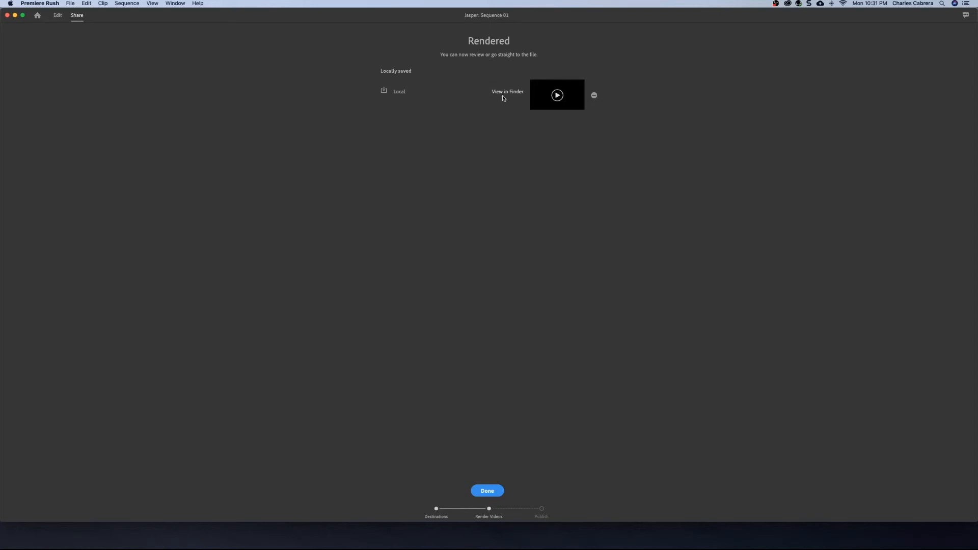
{"action": "left_click", "coordinate": [557, 95]}
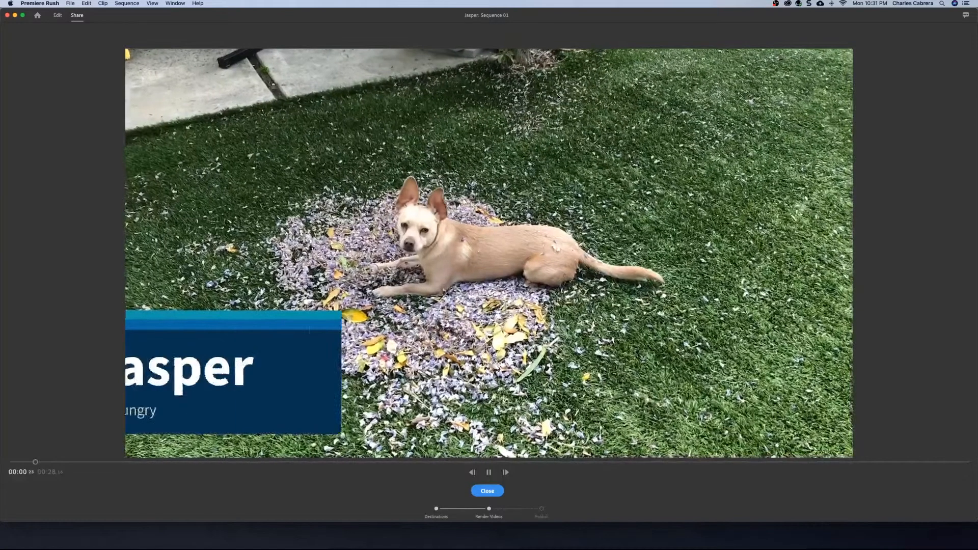